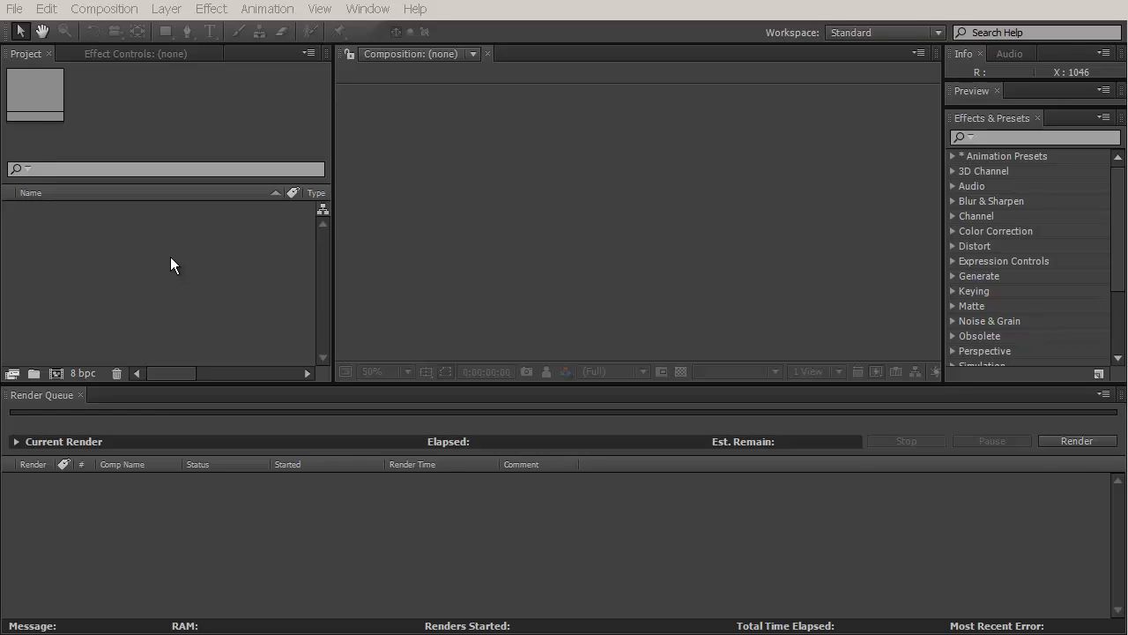
- Import the render passes in the 45_comp_anim folder as OpenEXR sequences through a multiple-file import
right_click(169, 262)
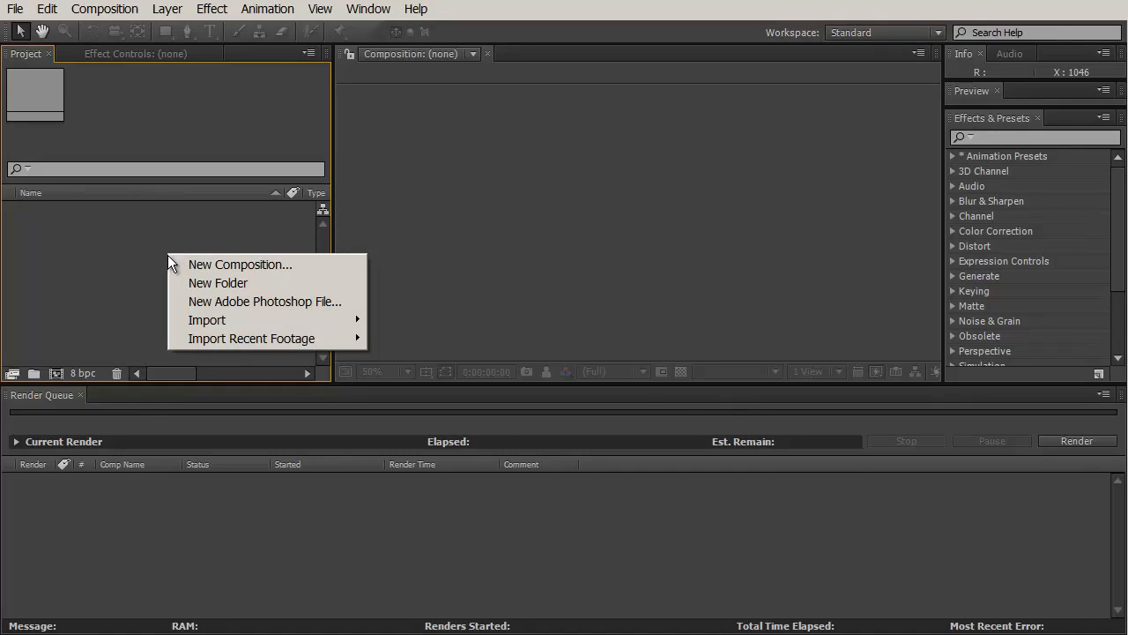
mouse_move(265, 319)
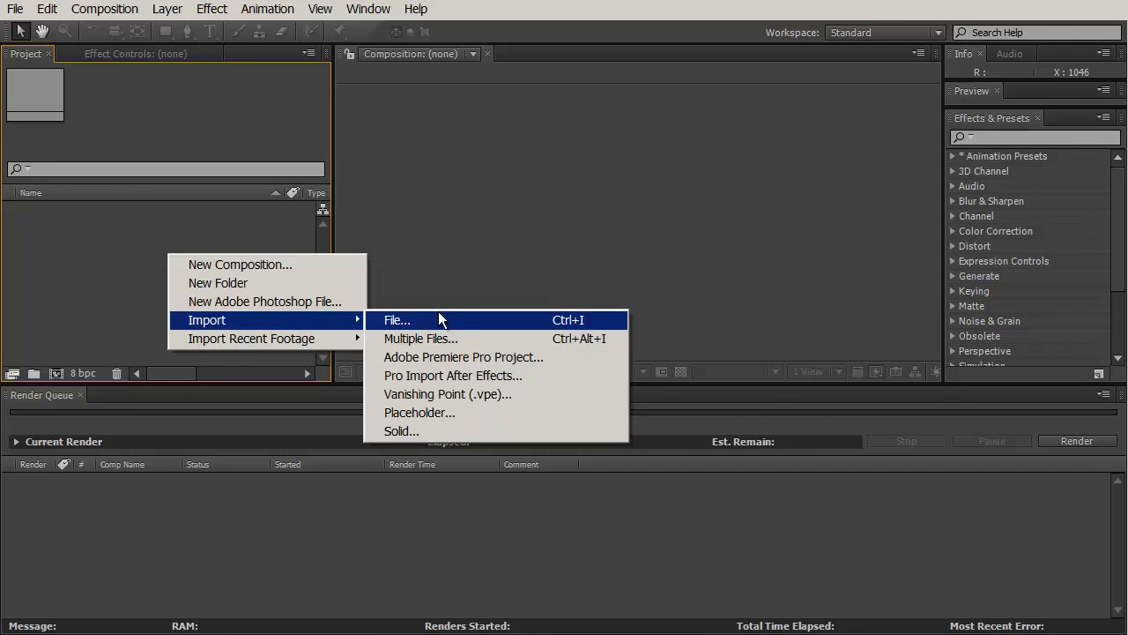
left_click(471, 338)
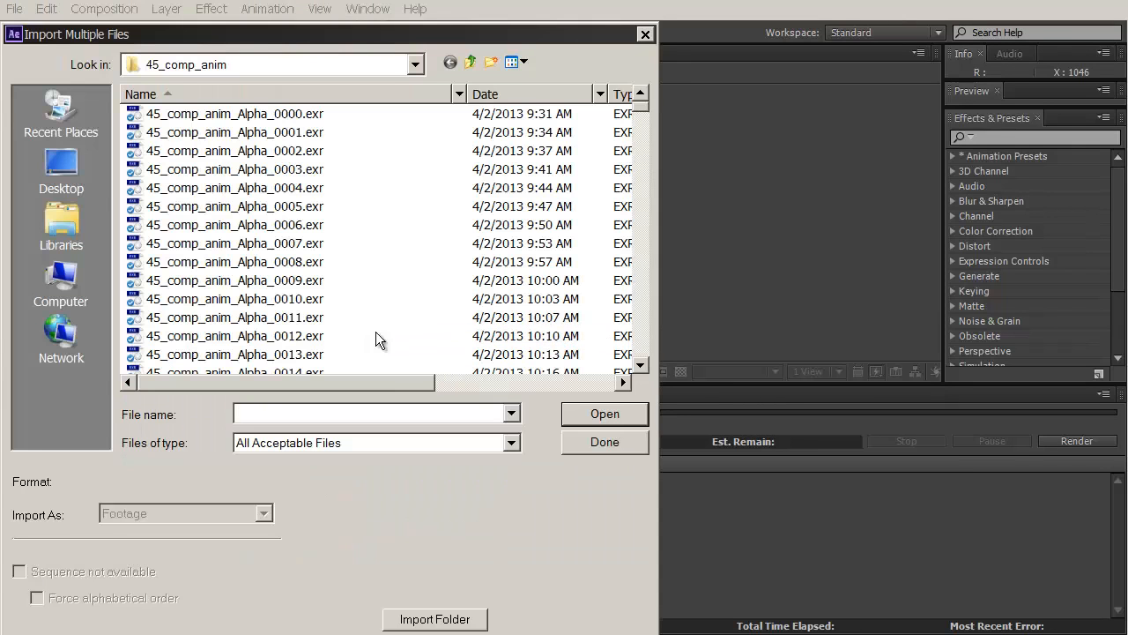
left_click(348, 114)
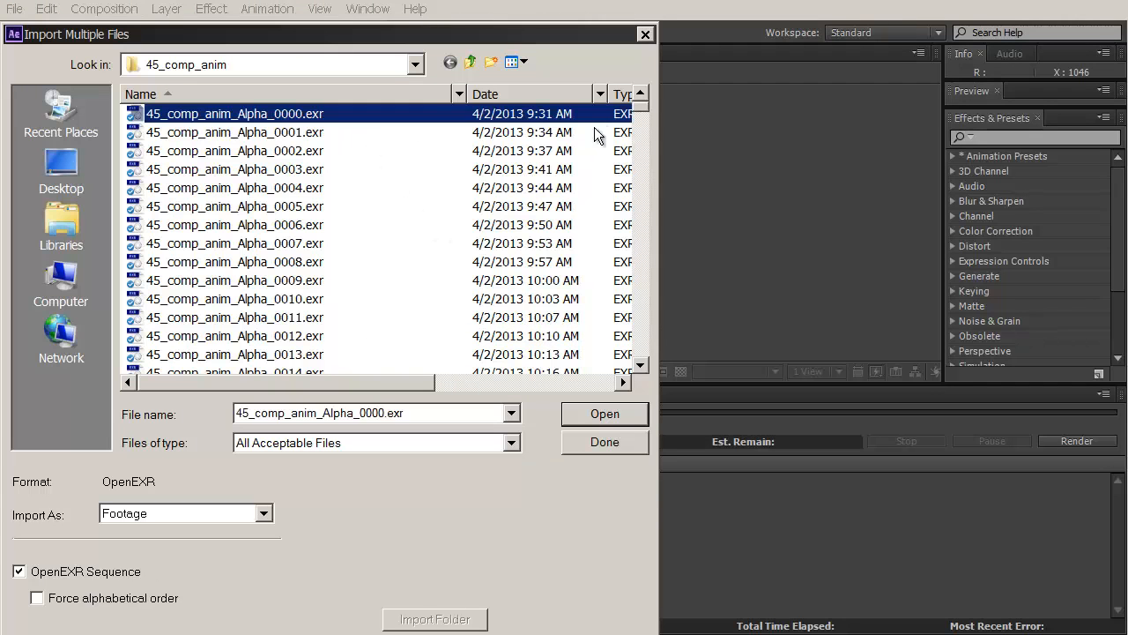
left_click(624, 413)
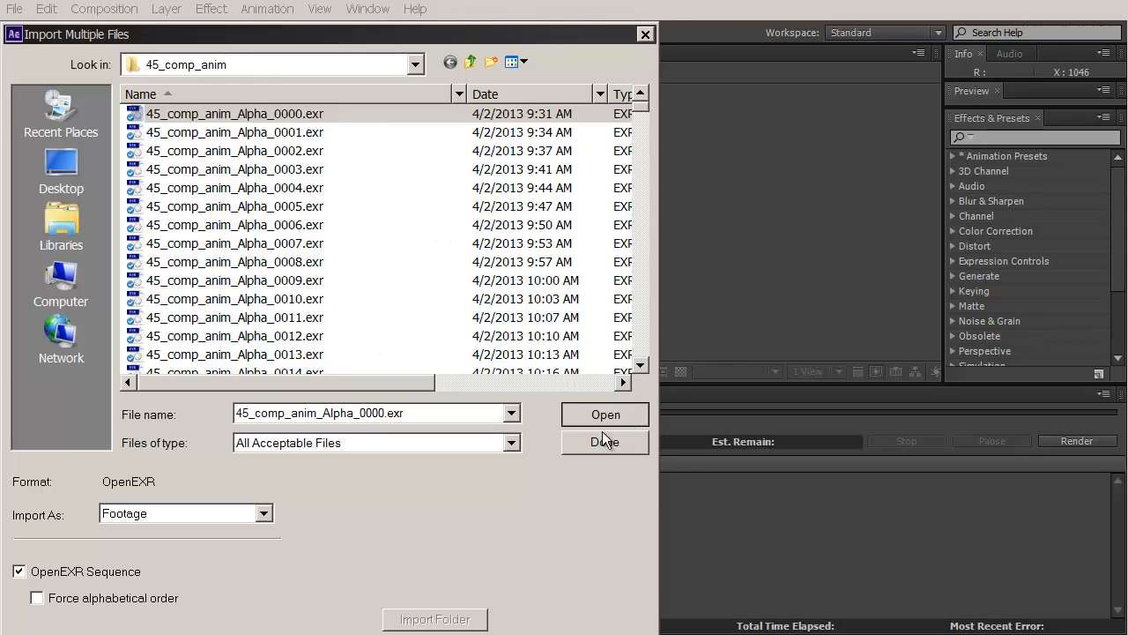
left_click(646, 166)
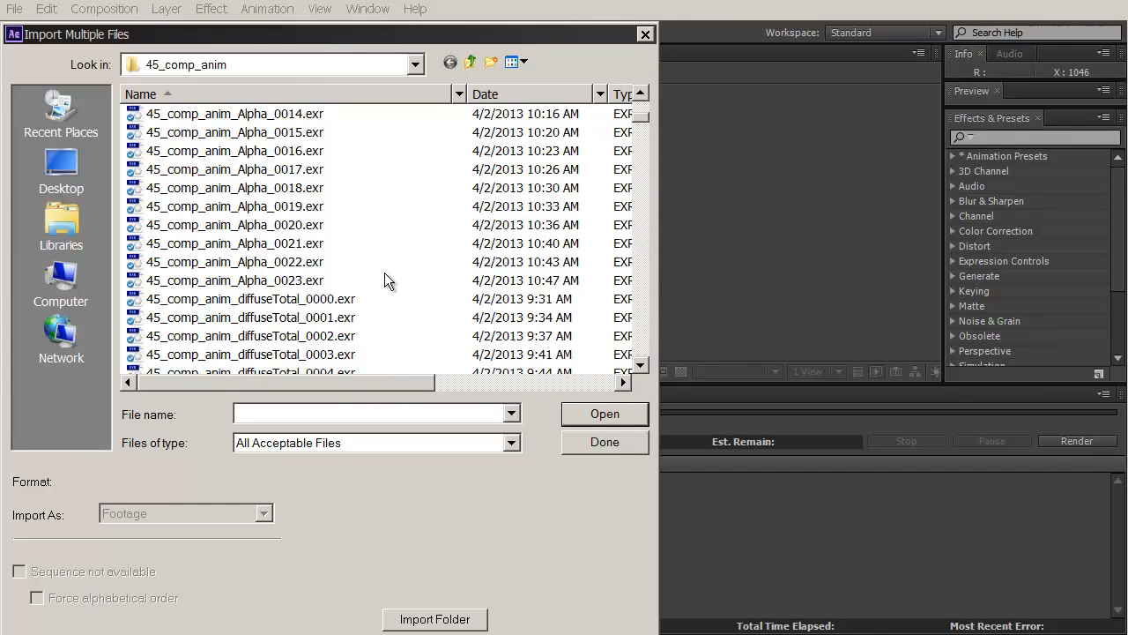
double_click(320, 300)
left_click(642, 258)
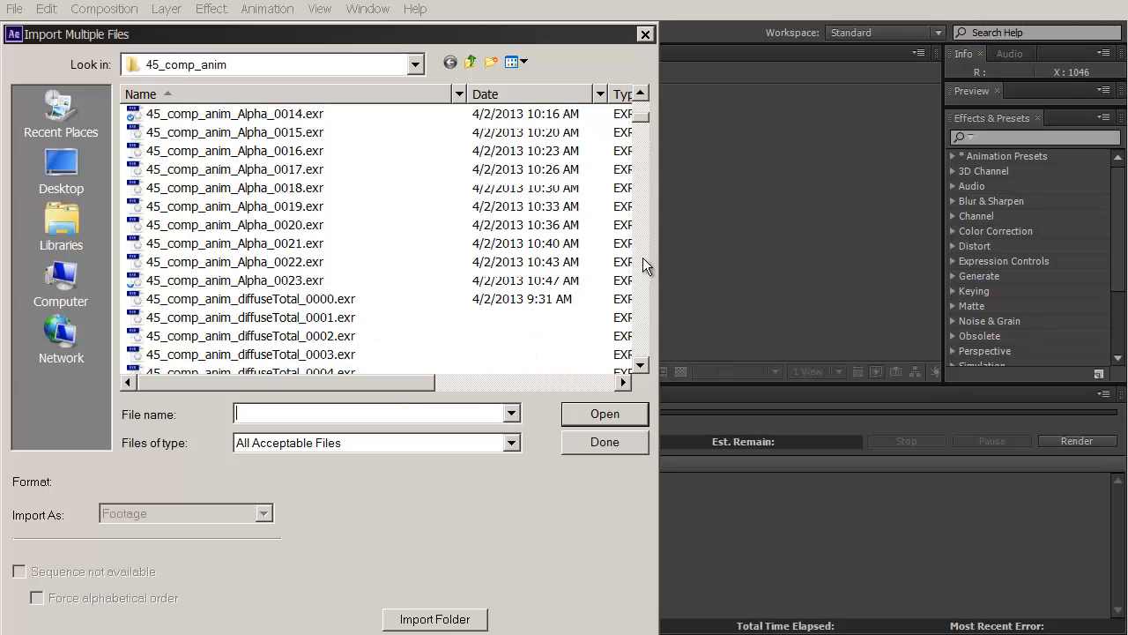
left_click(643, 267)
left_click(575, 435)
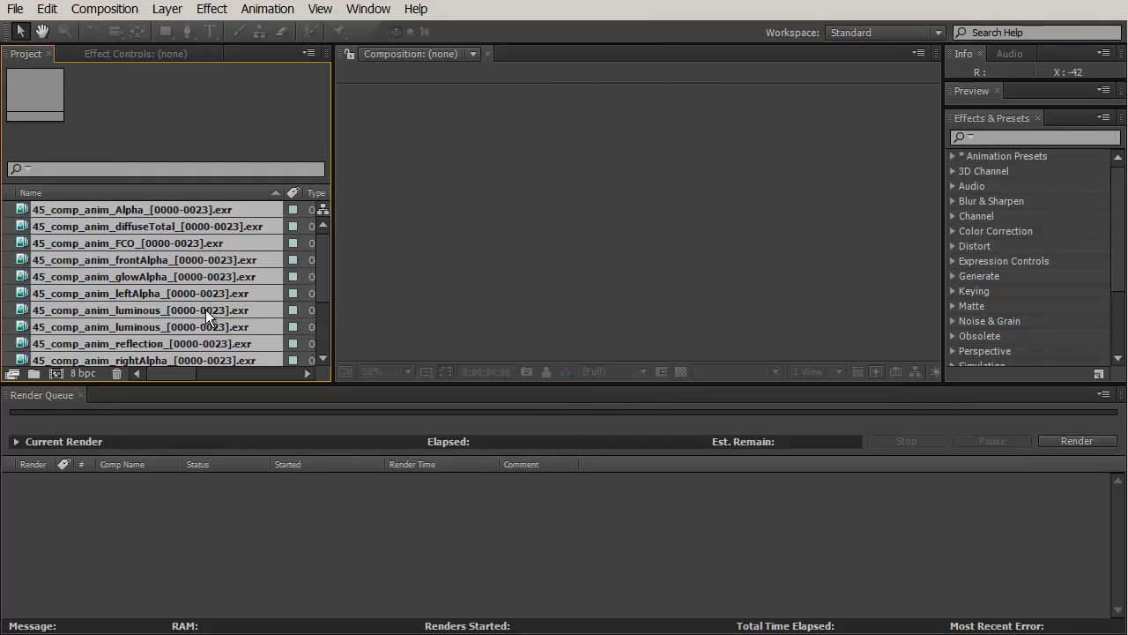
- Examine the imported EXR sequences in the enlarged project list, including the Alpha and transparent passes
key("grave")
left_click(184, 474)
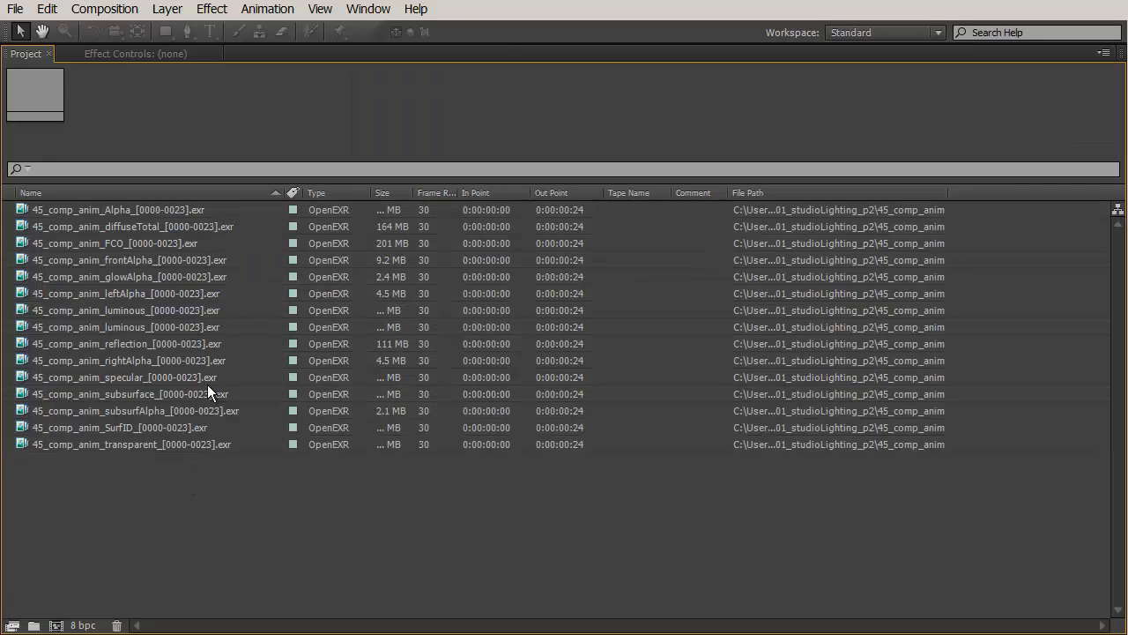
left_click(183, 208)
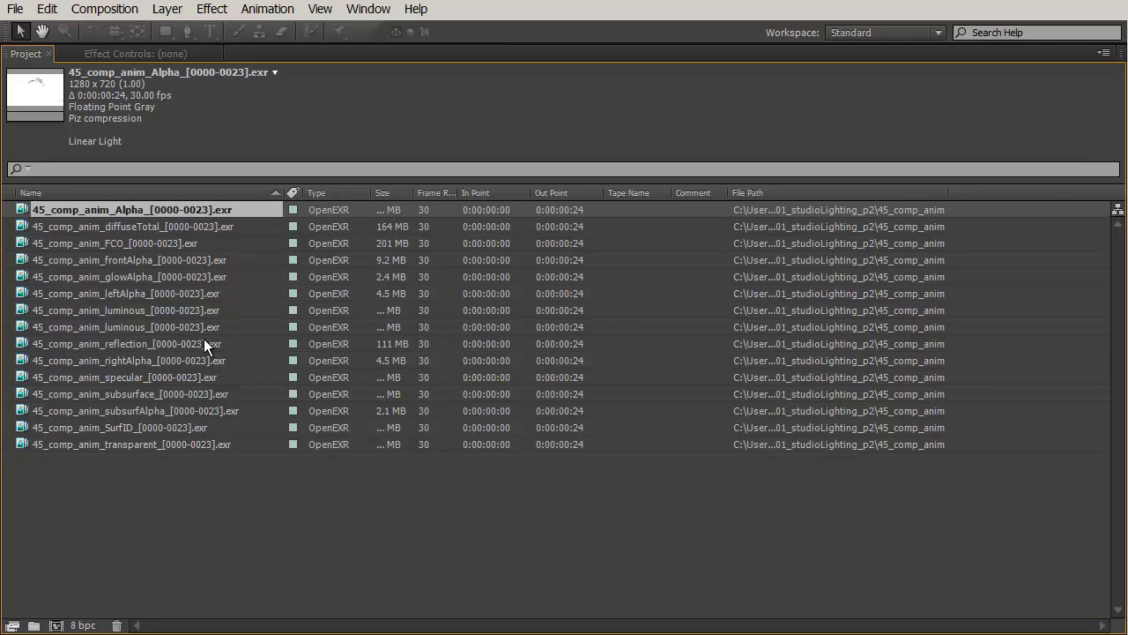
left_click(182, 443)
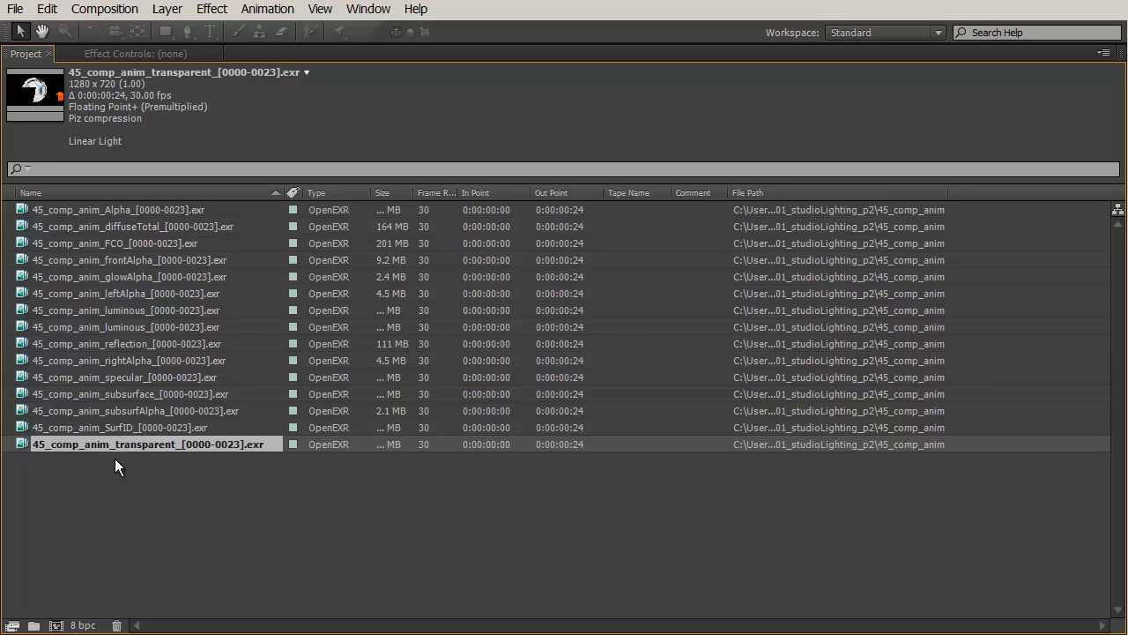
key("grave")
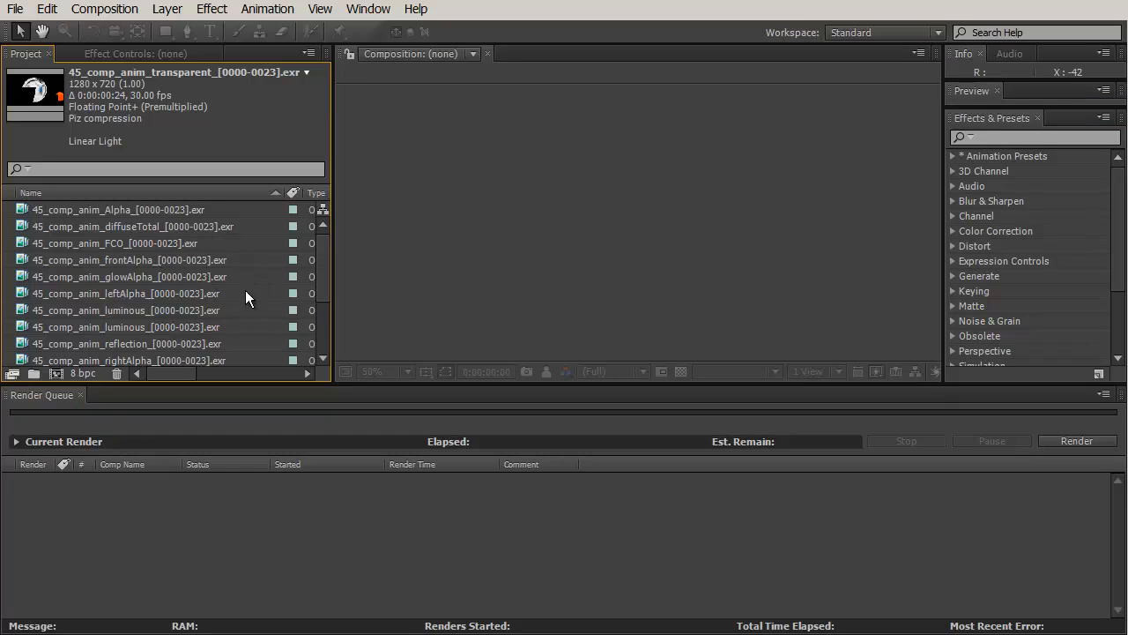
- Create a composition from the 45_comp_anim_diffuseTotal sequence and scrub its timeline to frame 13
left_click(175, 227)
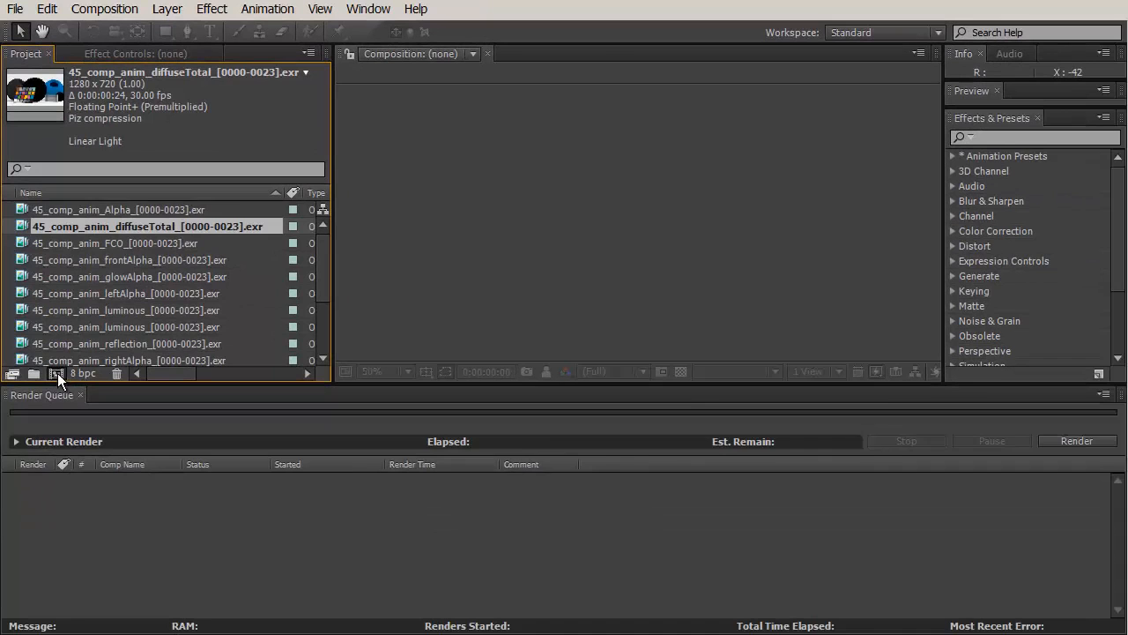
left_click(65, 431)
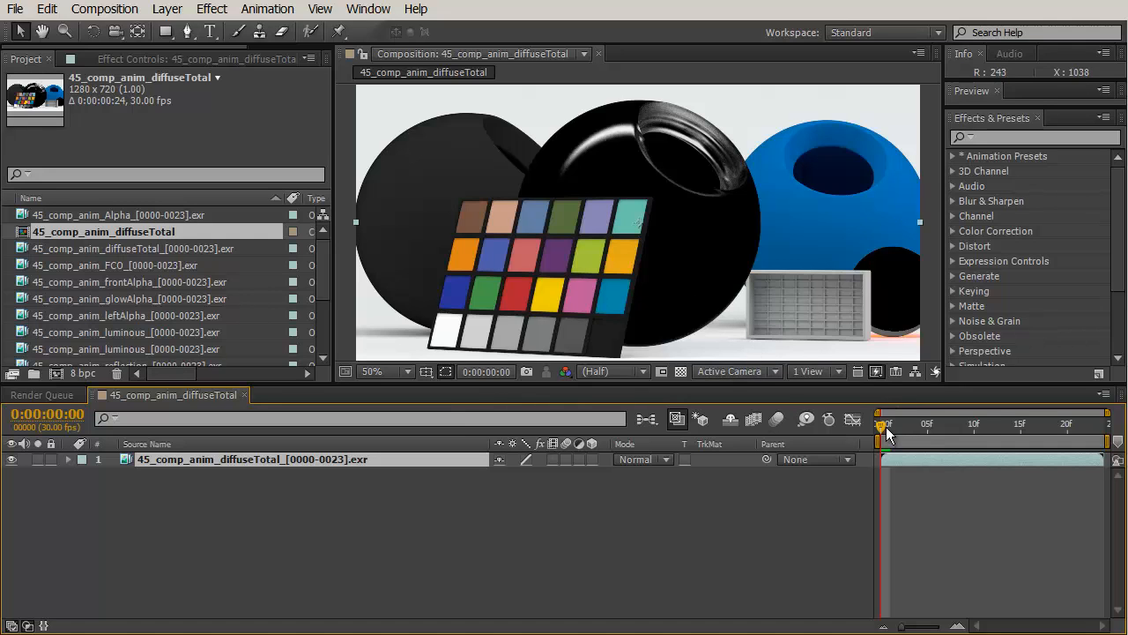
left_click_drag(884, 426, 1003, 427)
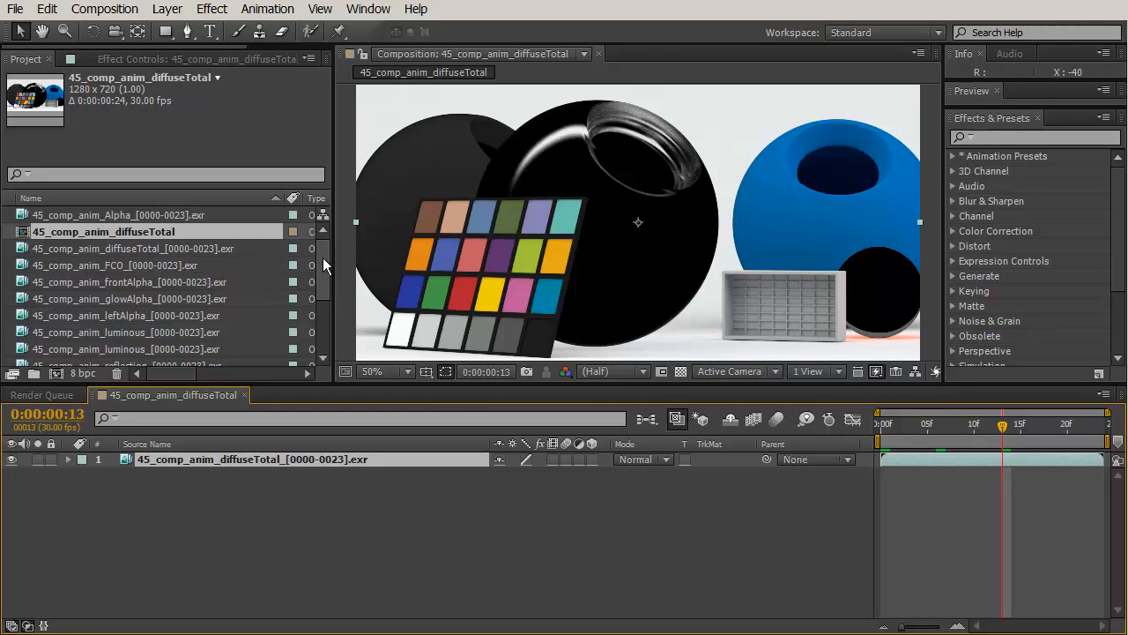
- Stack the transparent, subsurface, specular, reflection and luminous sequences in that order above the diffuseTotal layer
left_click_drag(328, 256, 318, 326)
left_click(151, 351)
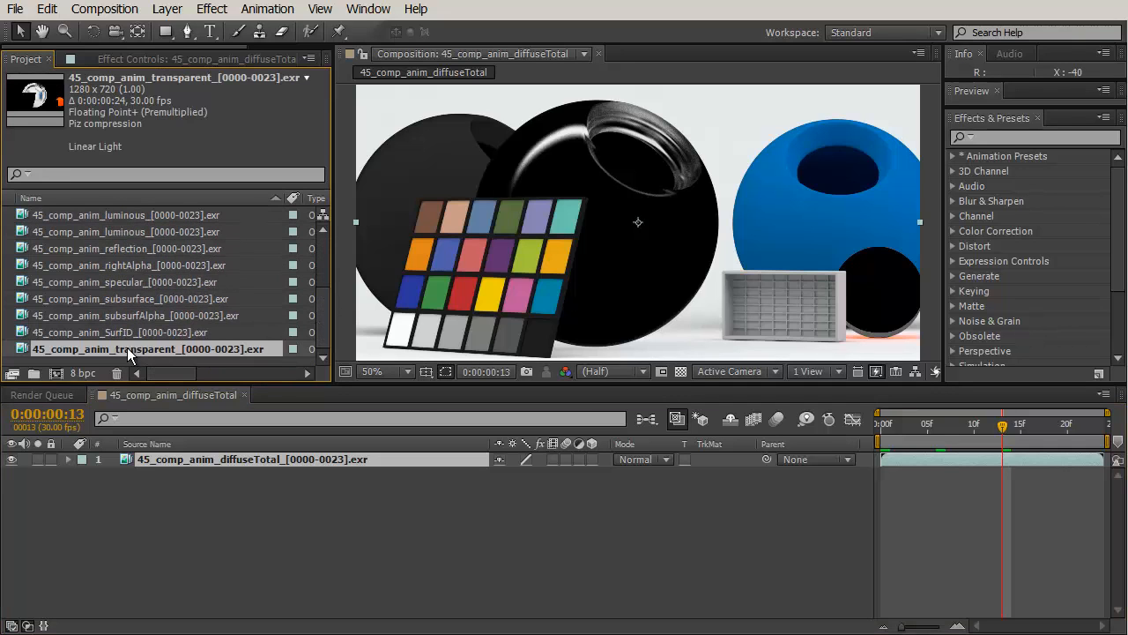
left_click_drag(179, 453, 177, 457)
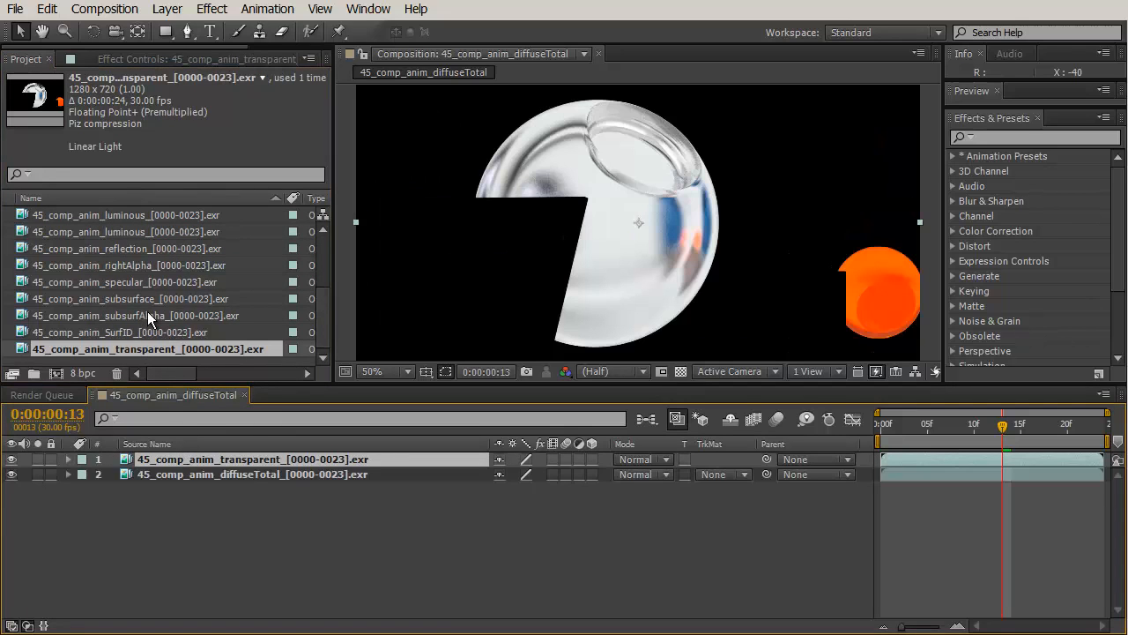
left_click(146, 298)
left_click_drag(183, 430, 209, 459)
left_click(159, 281)
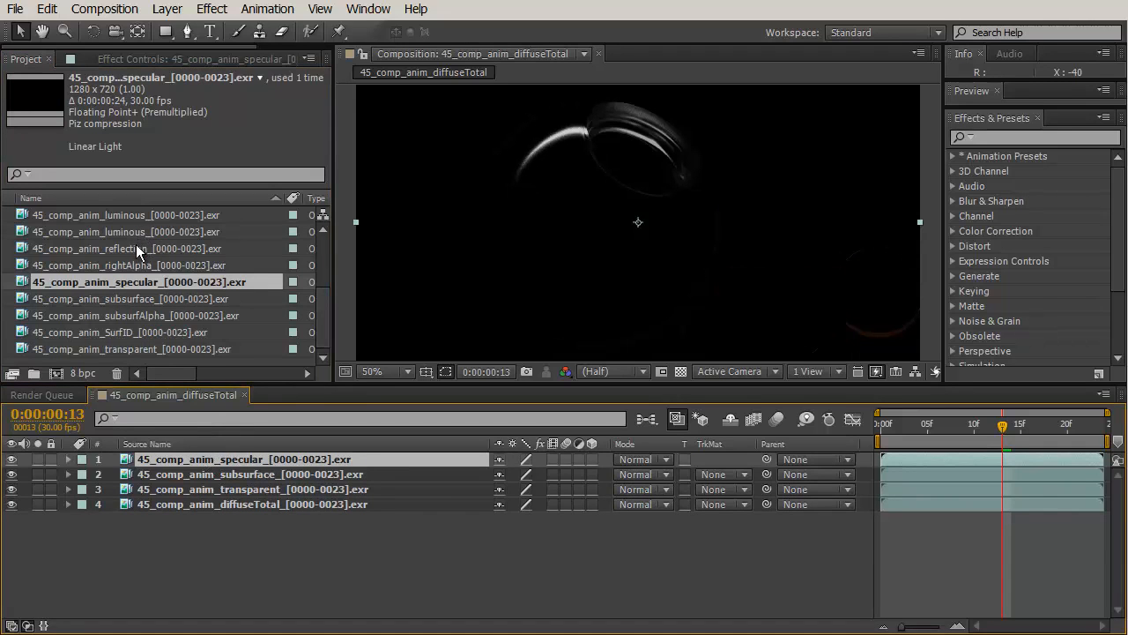
left_click_drag(135, 248, 216, 450)
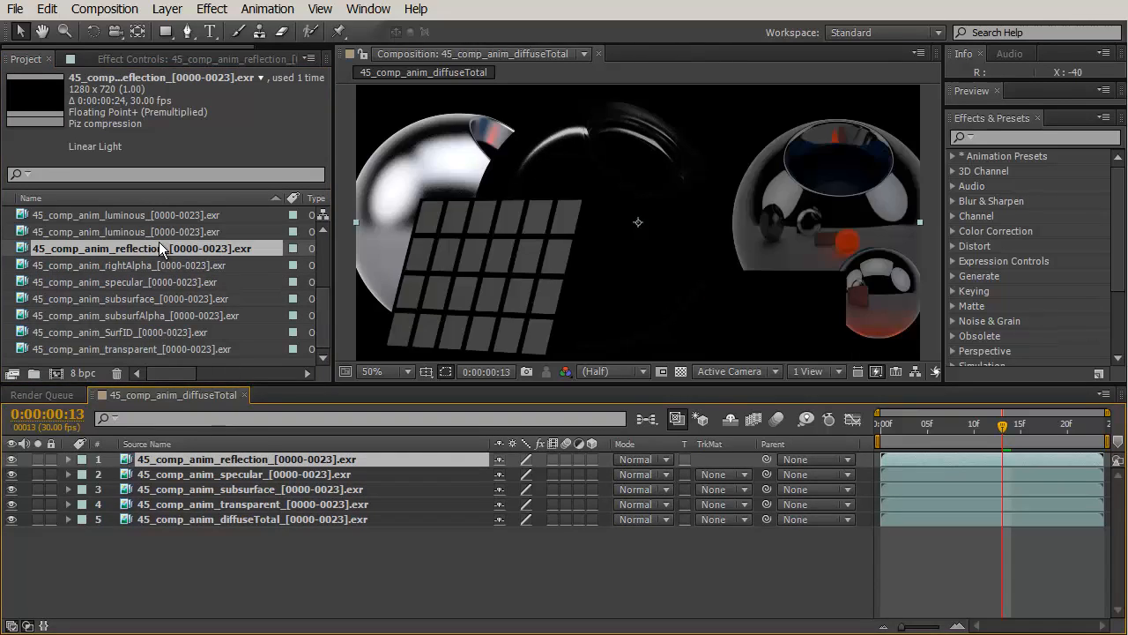
left_click_drag(154, 232, 237, 458)
left_click_drag(324, 302, 323, 249)
left_click(194, 299)
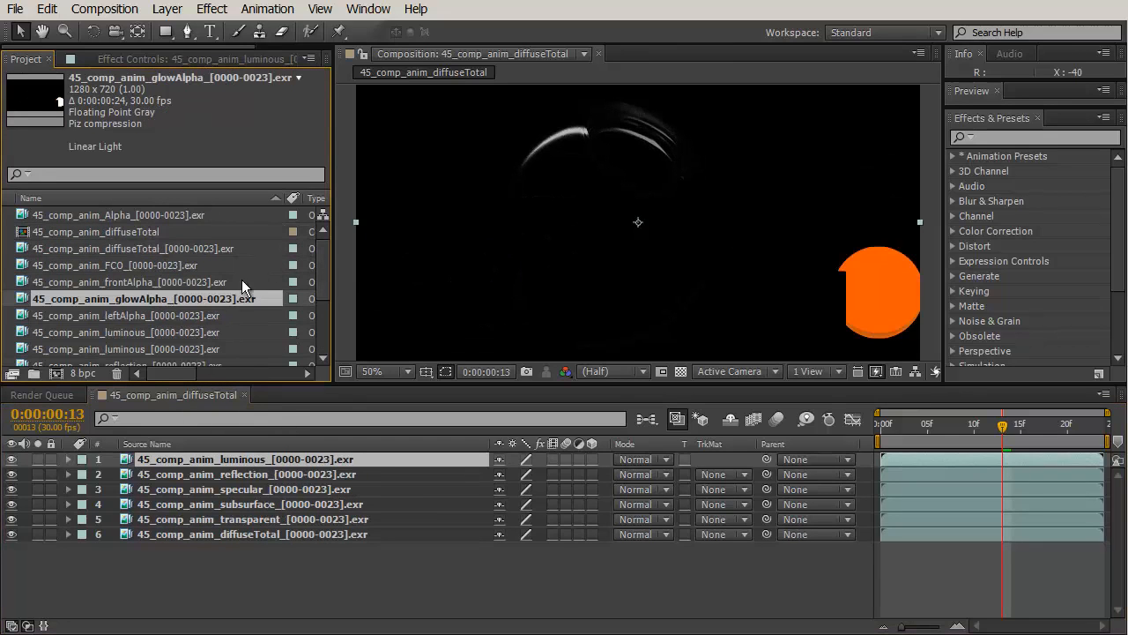
- Set the blending mode of the five layers above diffuseTotal to Add
left_click(341, 532, "shift")
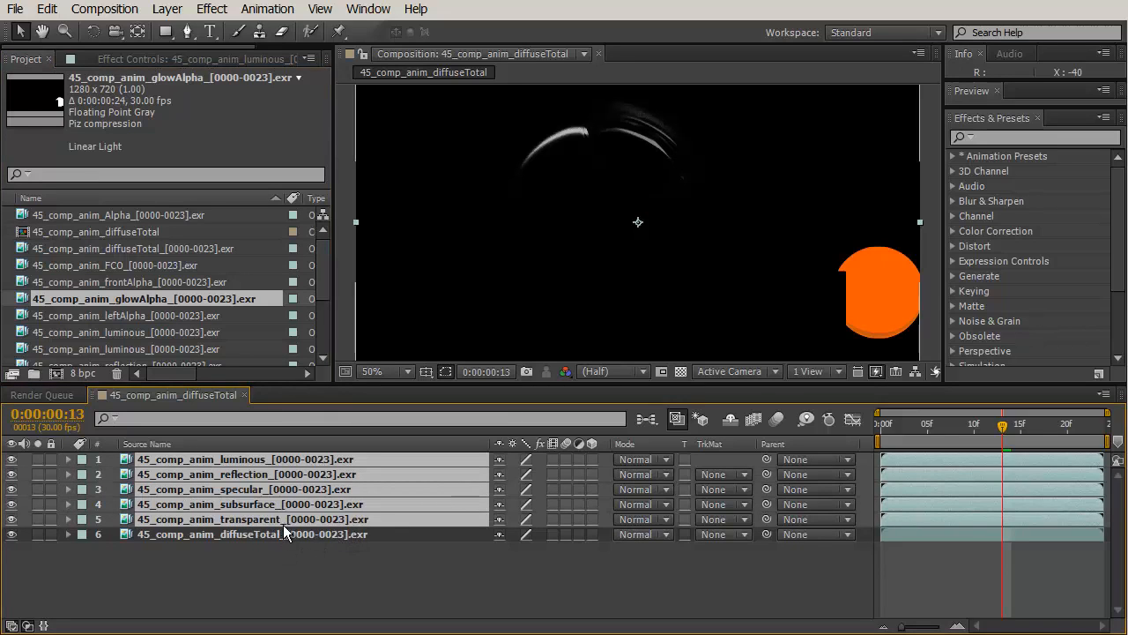
right_click(653, 442)
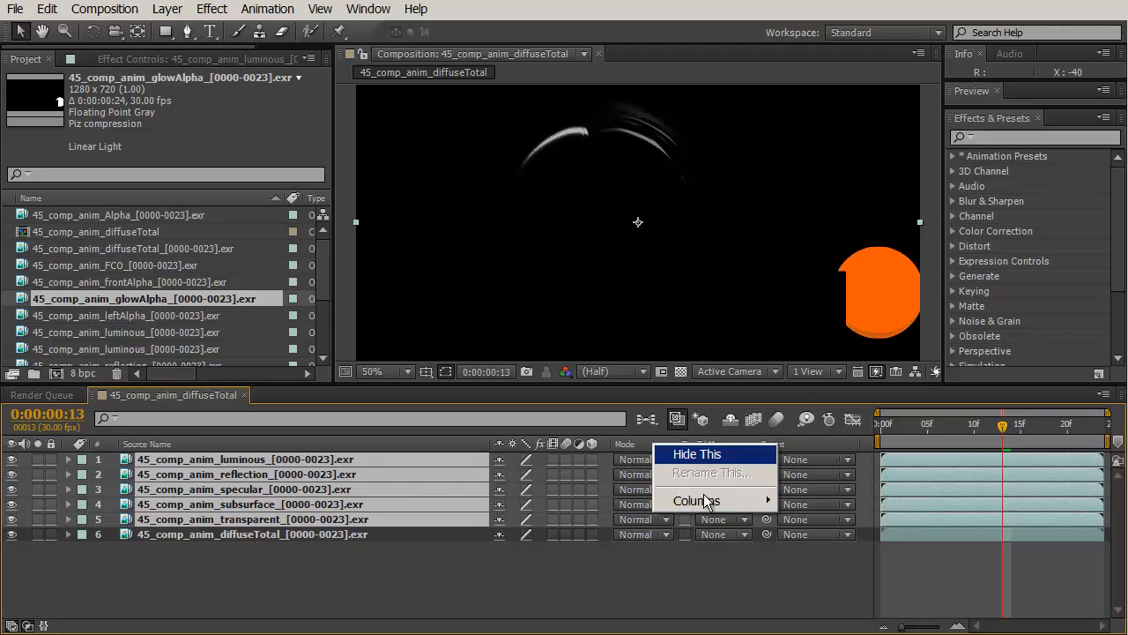
mouse_move(700, 503)
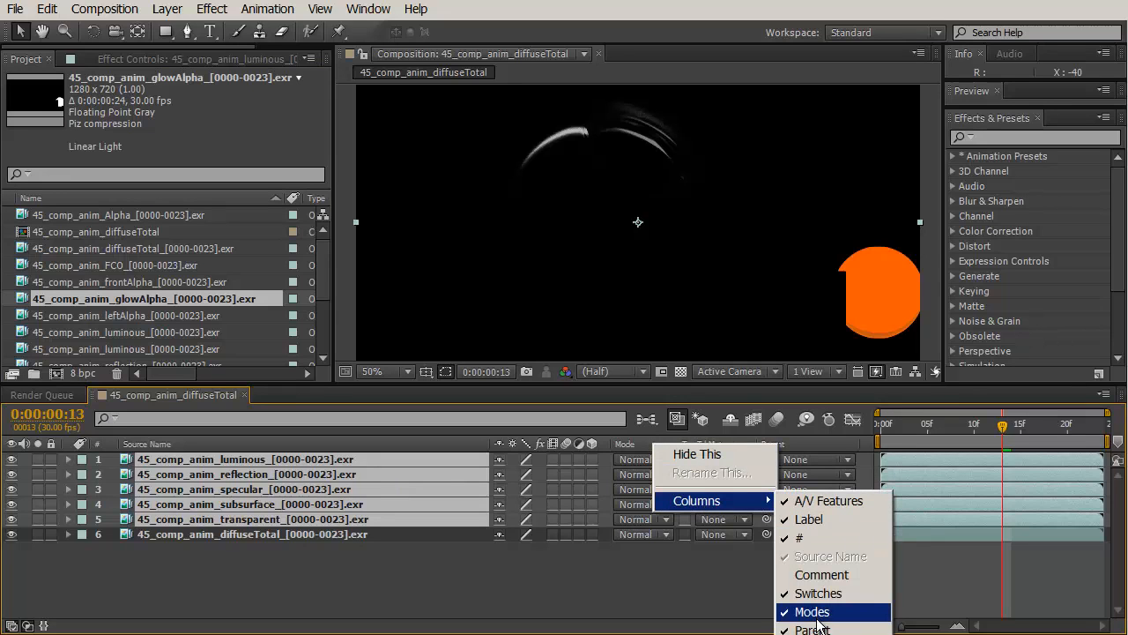
left_click(659, 462)
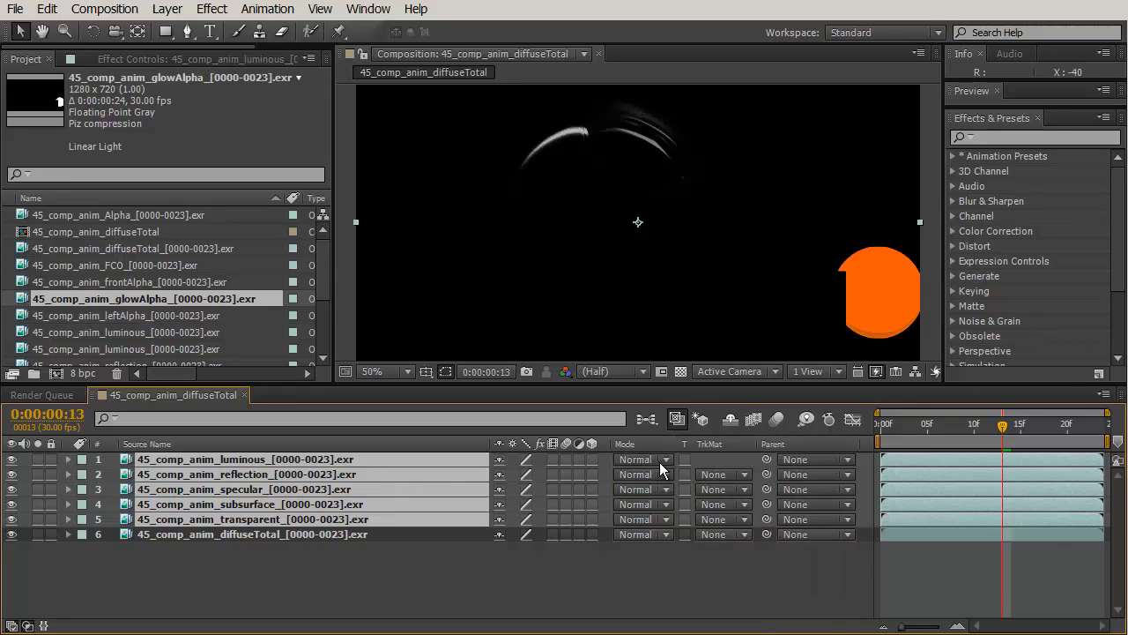
left_click(663, 461)
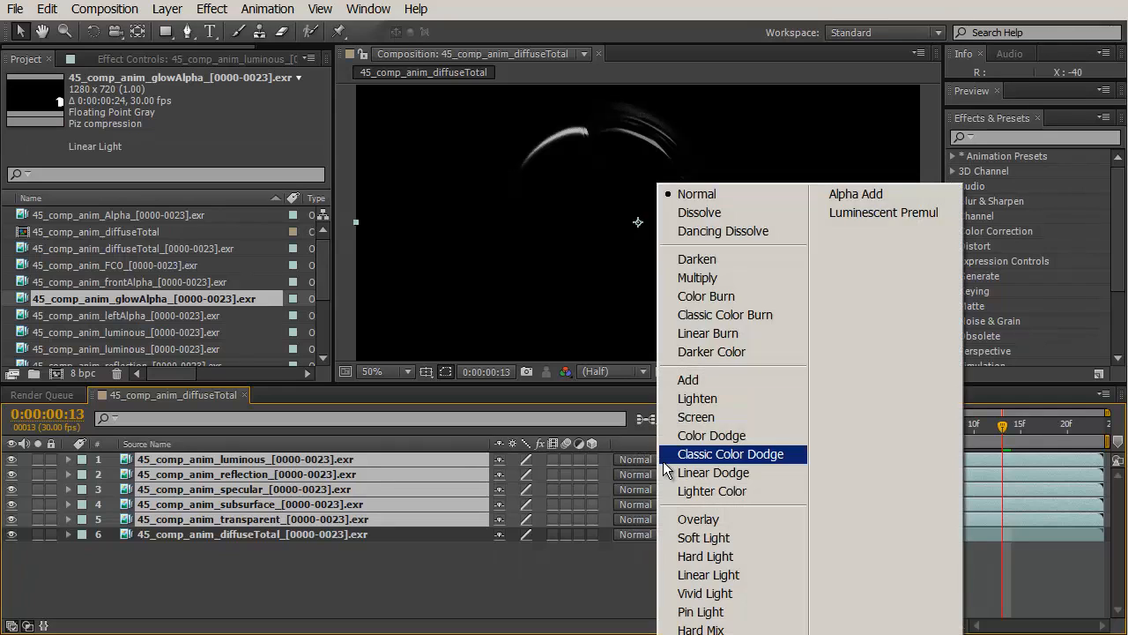
left_click(725, 379)
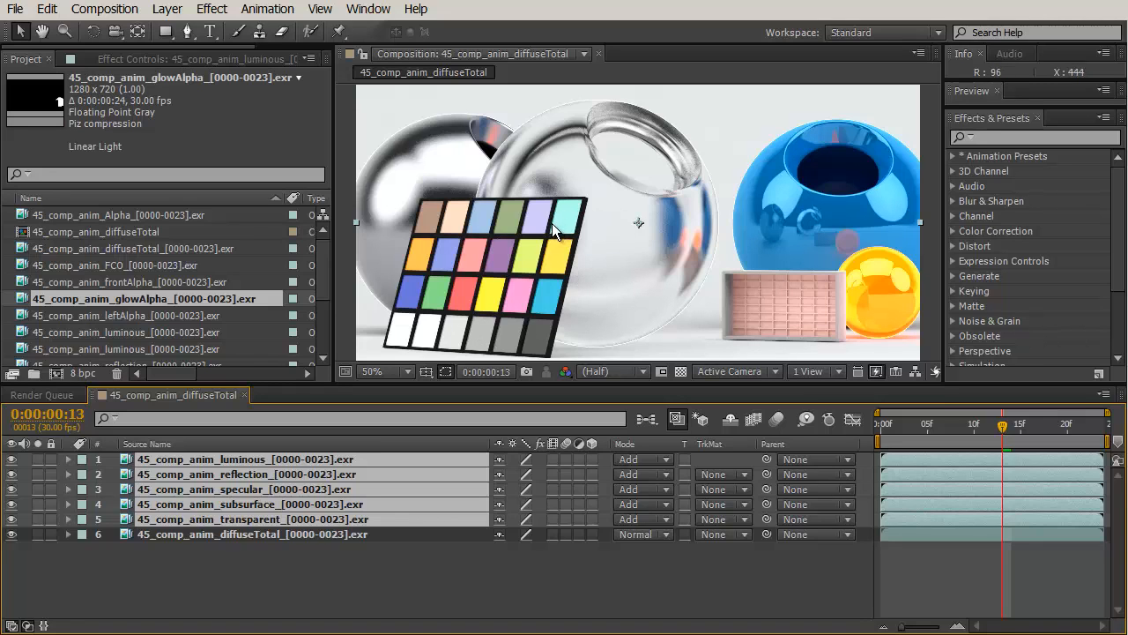
- Set the project color depth to 32 bits per channel (float) and enable Blend Colors Using 1.0 Gamma
left_click(85, 374)
left_click(577, 229)
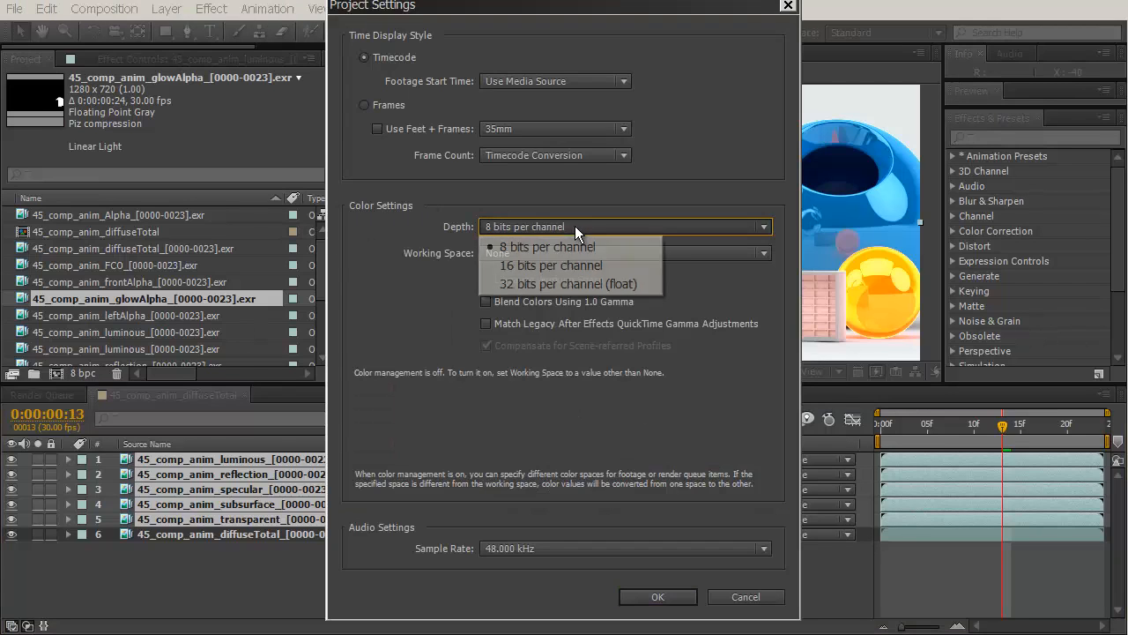
left_click(578, 283)
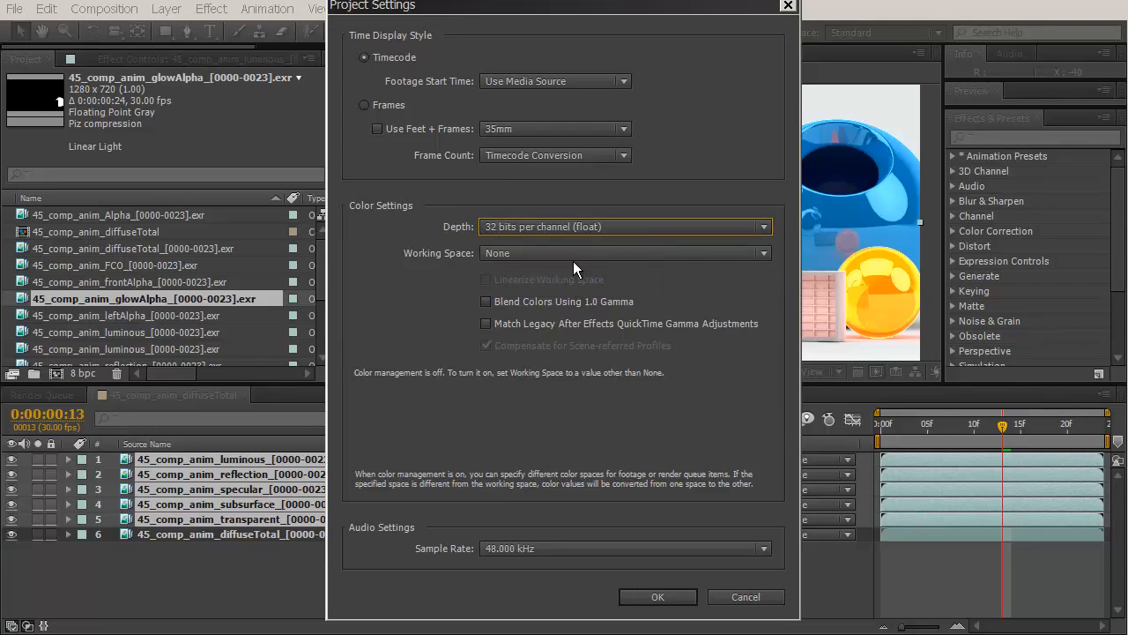
left_click(487, 302)
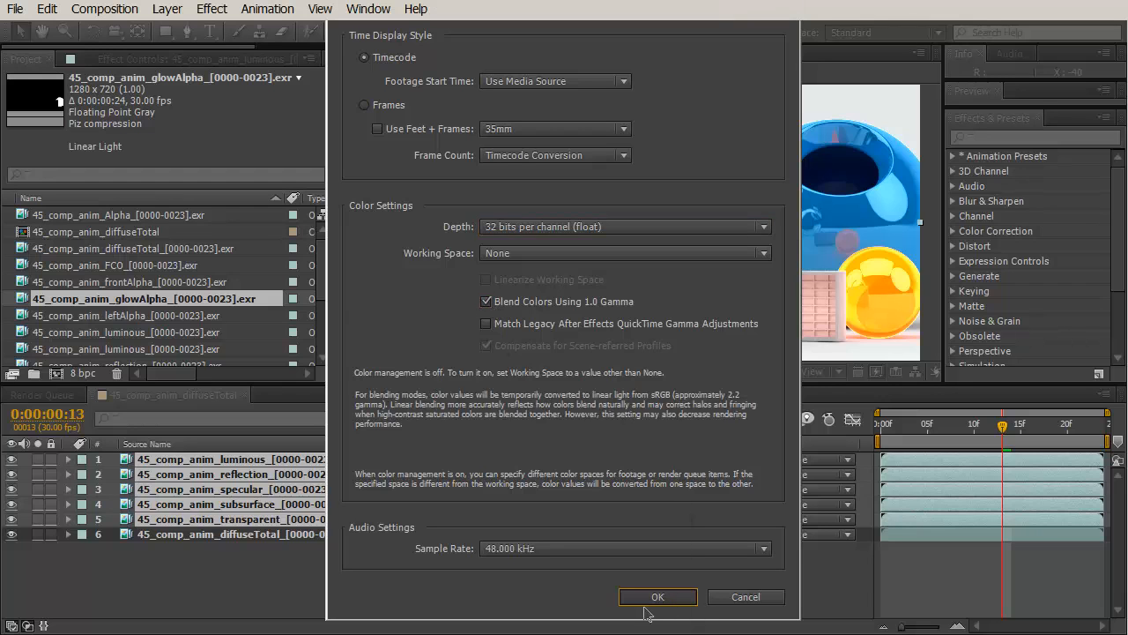
left_click(648, 601)
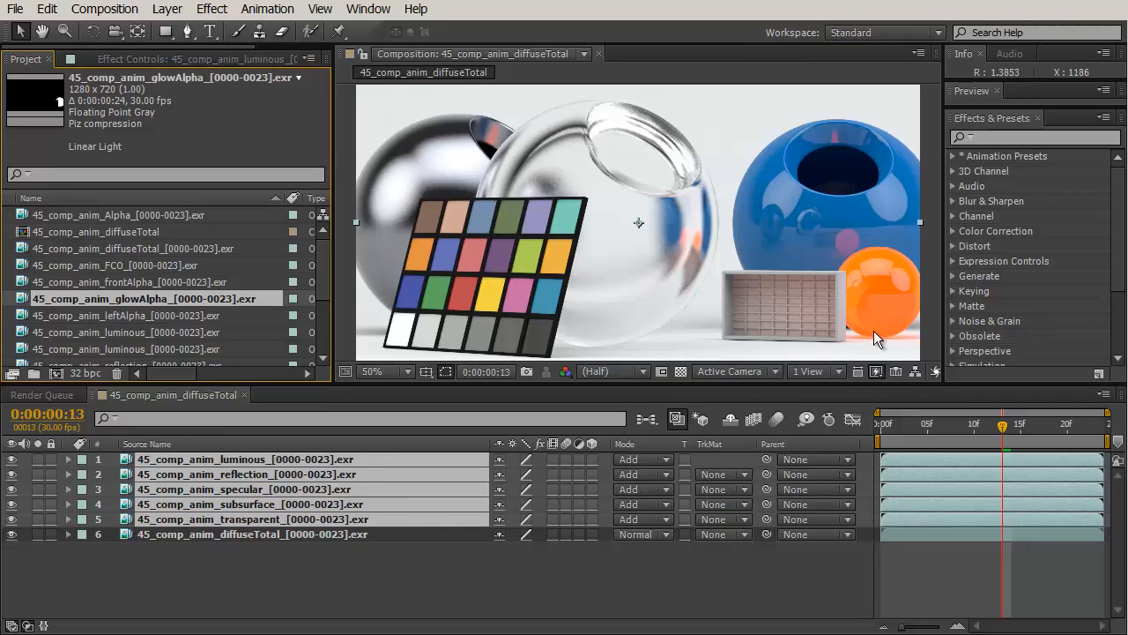
- Preview the composited animation from the first frame through the end of the timeline
left_click_drag(933, 434, 871, 448)
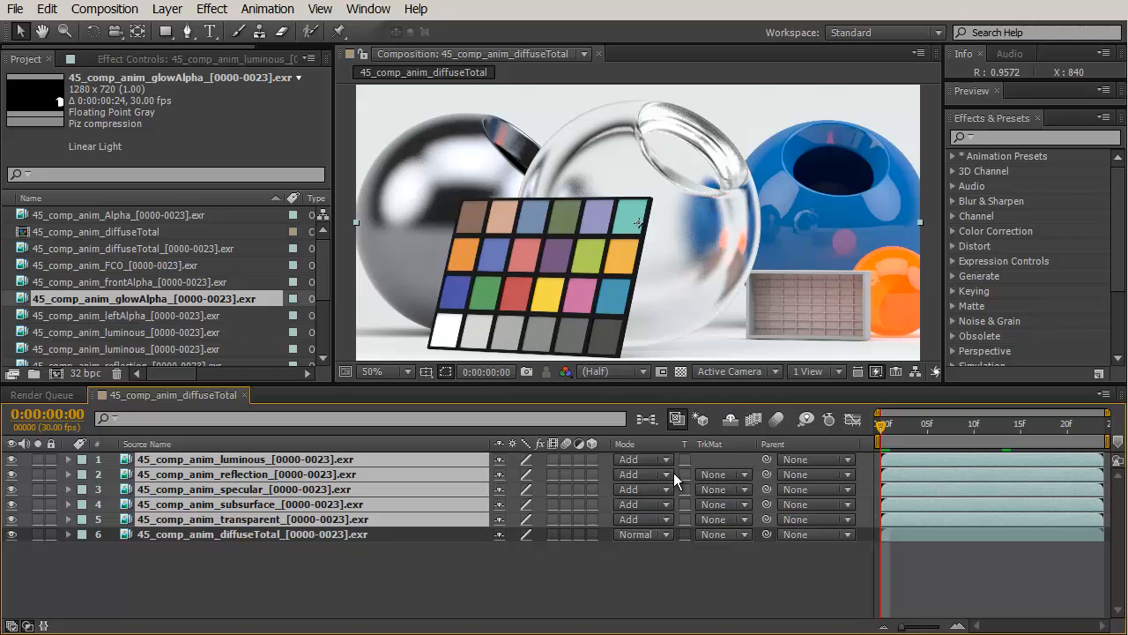
key("h")
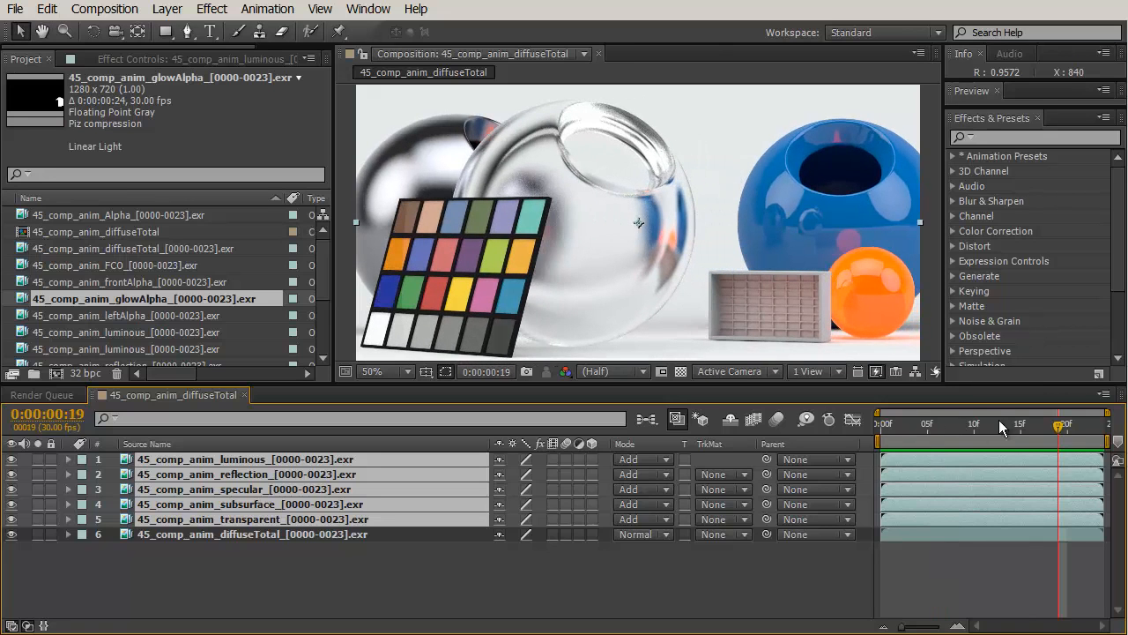
mouse_move(1058, 427)
left_mouse_down()
mouse_move(950, 429)
mouse_move(1096, 429)
mouse_move(908, 432)
mouse_move(1014, 439)
mouse_move(908, 428)
mouse_move(1012, 428)
mouse_move(892, 428)
mouse_move(1080, 430)
mouse_move(914, 432)
mouse_move(1003, 438)
mouse_move(881, 428)
mouse_move(1097, 433)
left_mouse_up()
key("space")
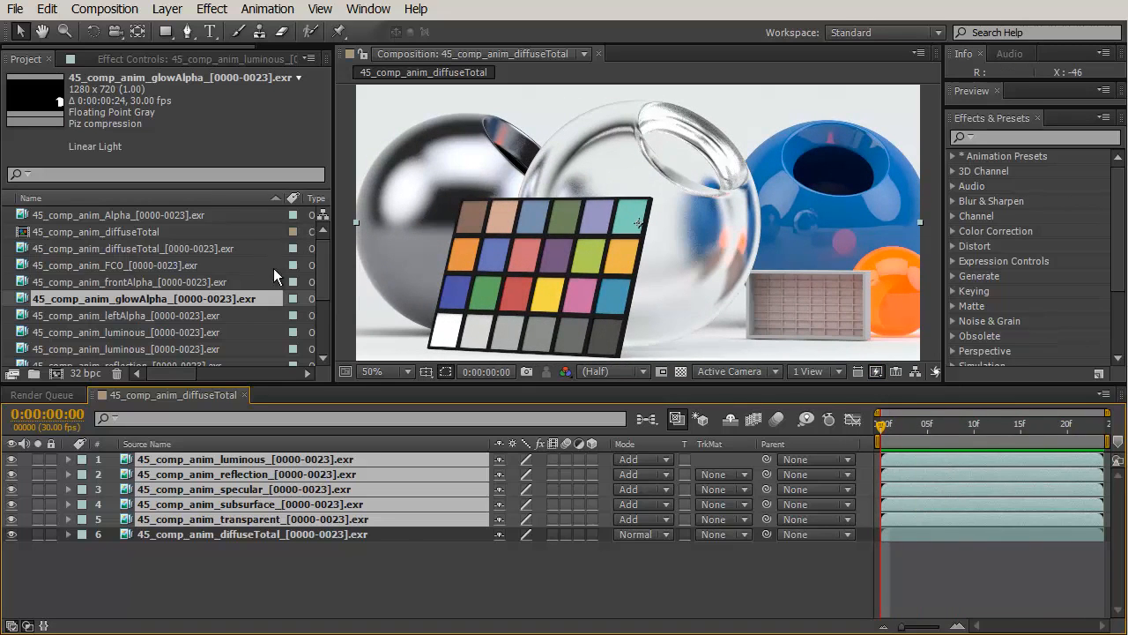
- Add the 45_comp_anim_leftAlpha sequence to the diffuseTotal composition above the luminous layer
key("grave")
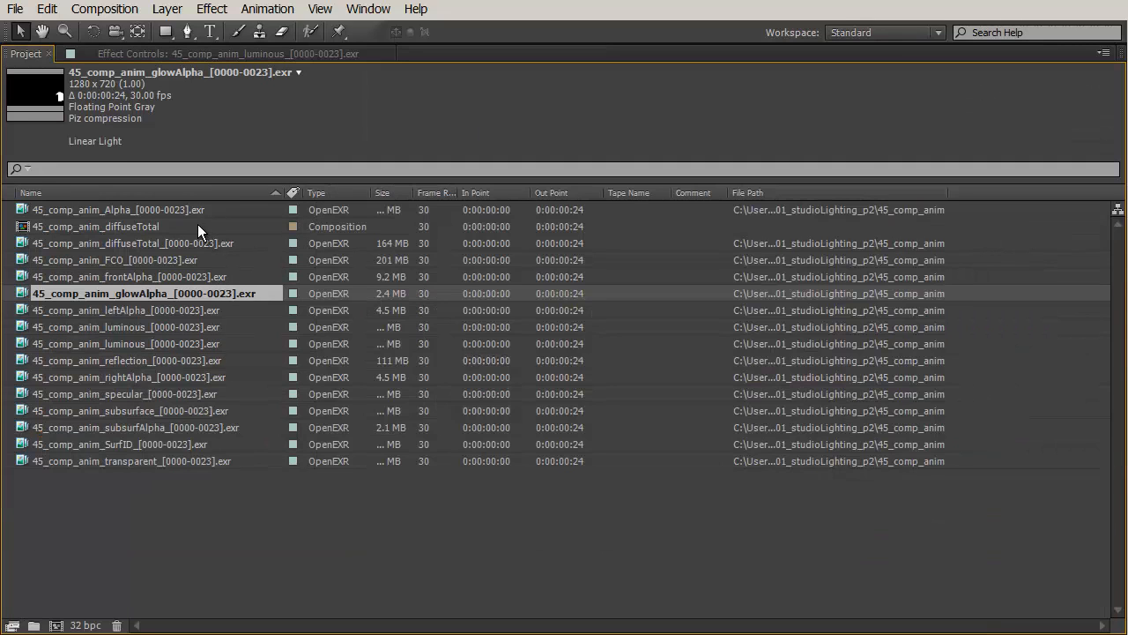
left_click(145, 308)
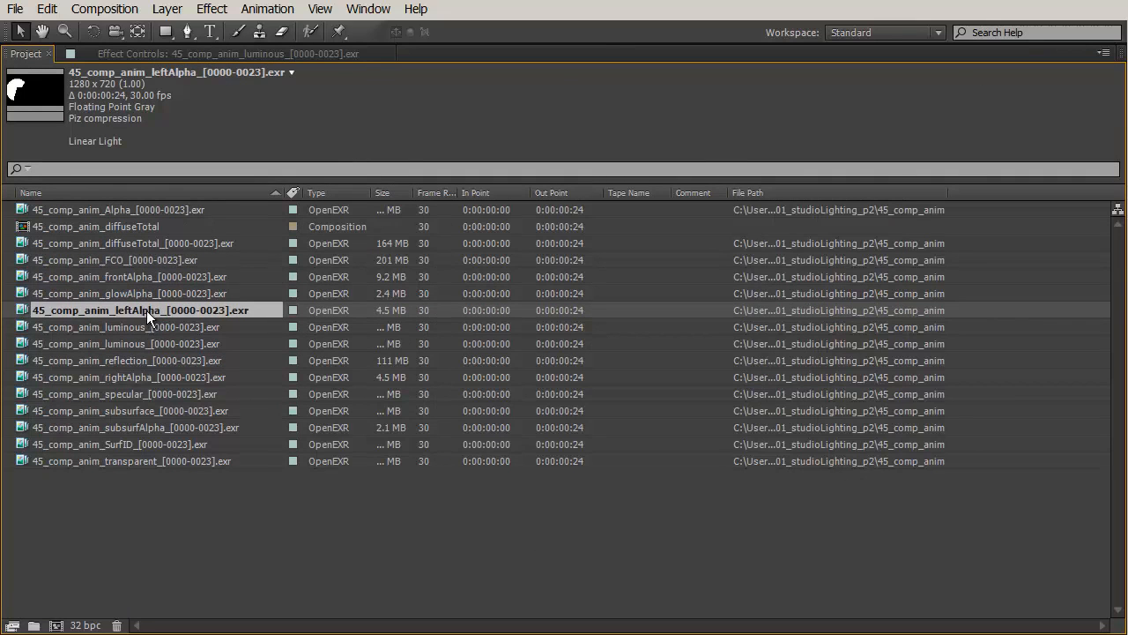
key("grave")
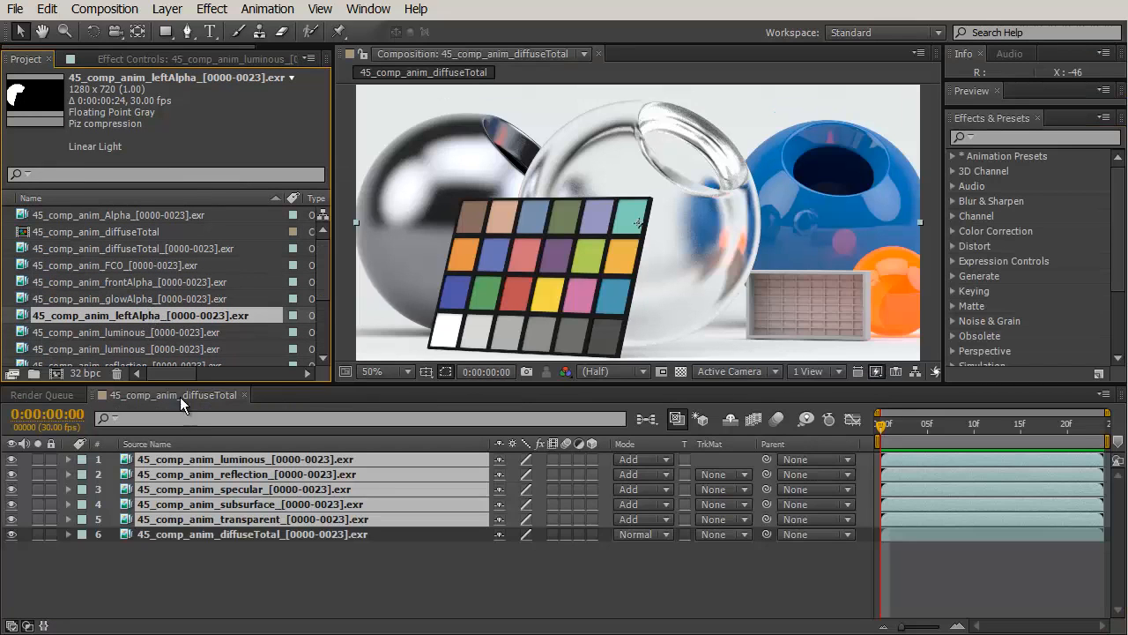
key("ctrl+slash")
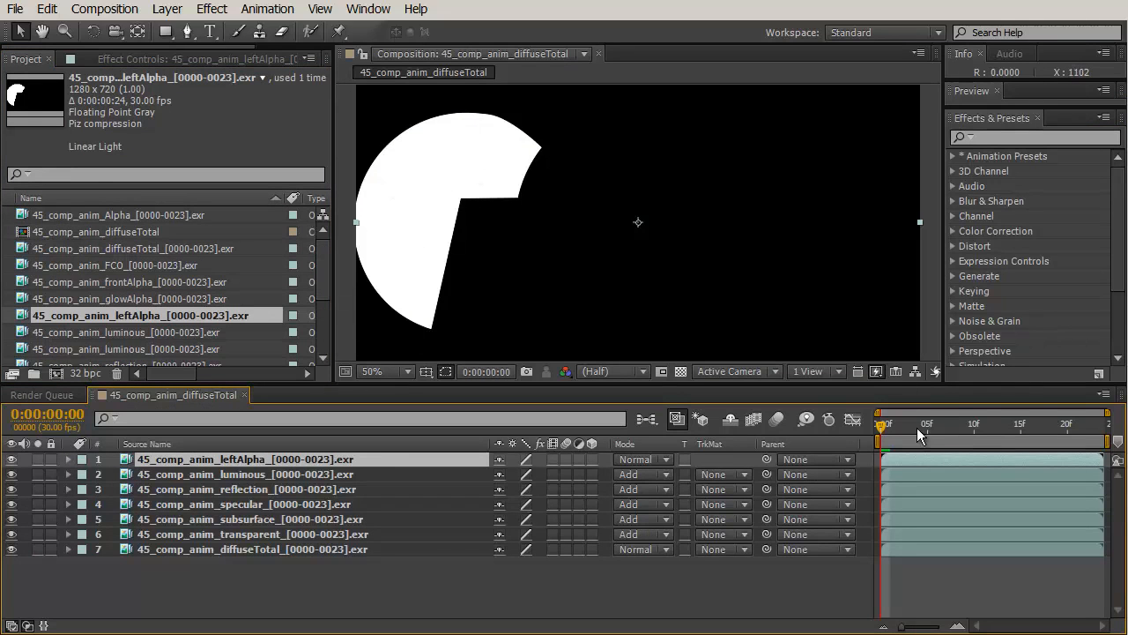
left_click_drag(917, 428, 843, 438)
- Create a new adjustment layer above the leftAlpha layer
key("F2")
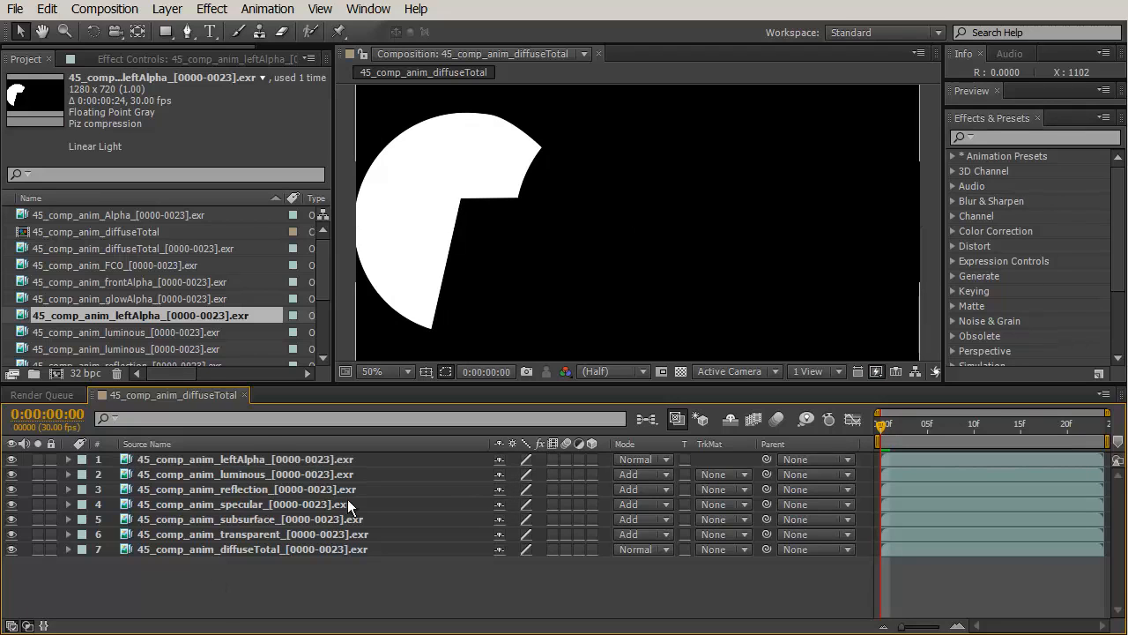
key("grave")
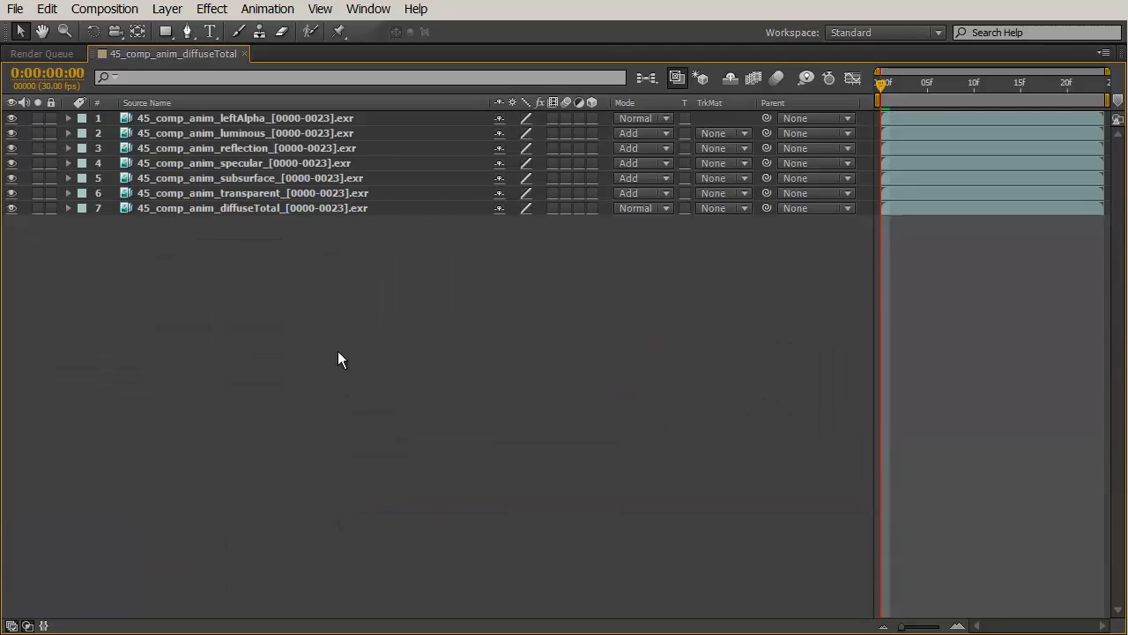
right_click(330, 252)
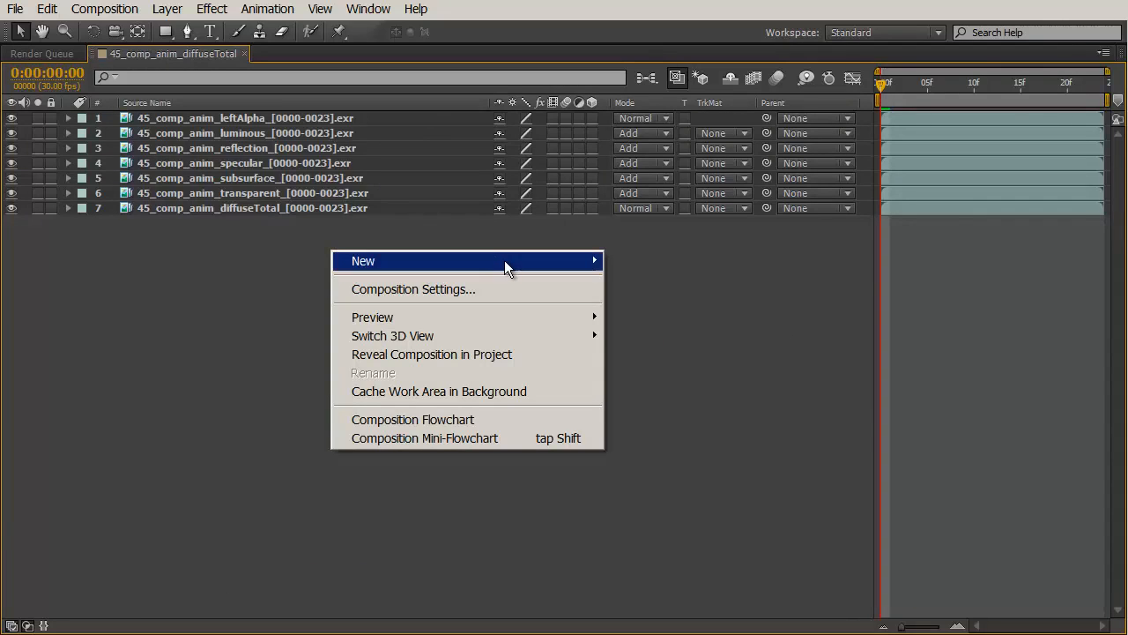
mouse_move(504, 260)
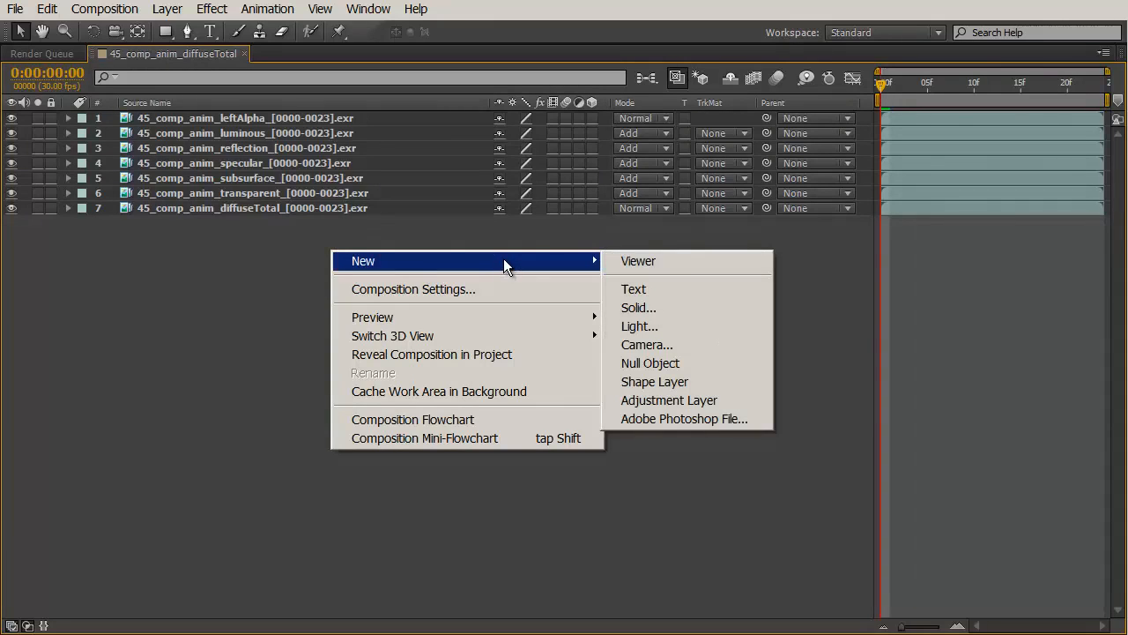
left_click(673, 402)
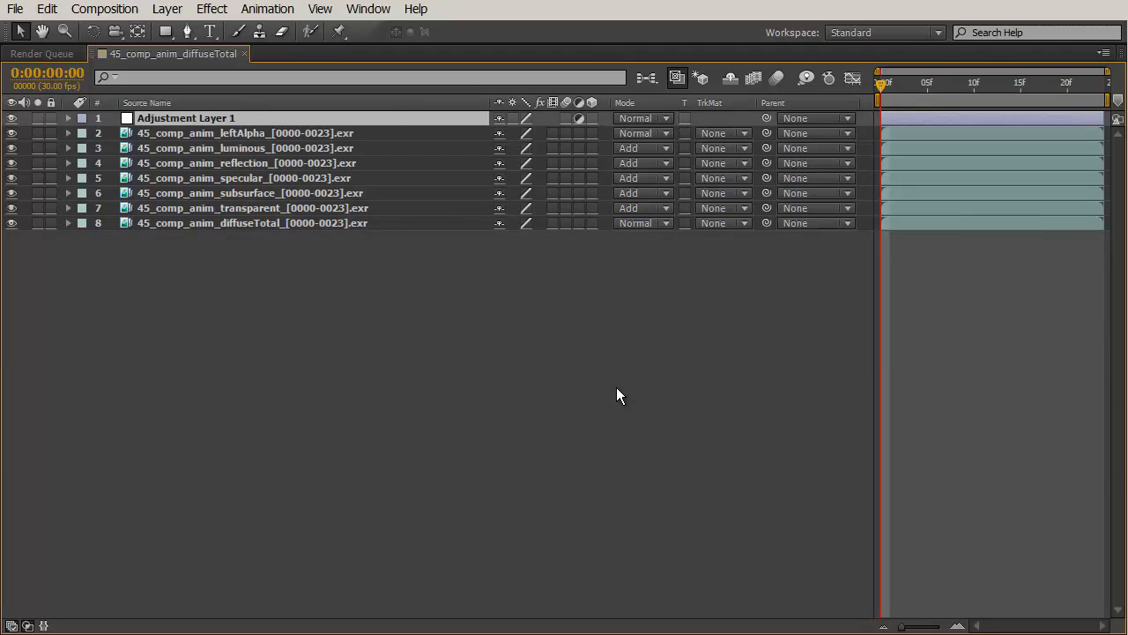
key("grave")
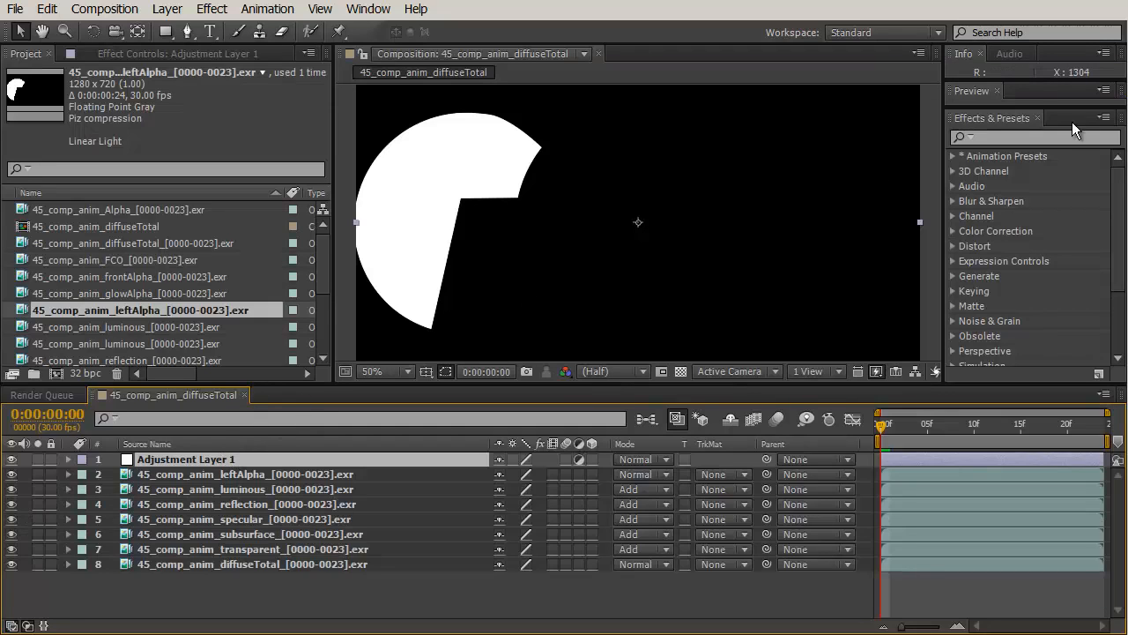
- Find the Levels effect and apply it to the adjustment layer
left_click(1023, 136)
type("levels")
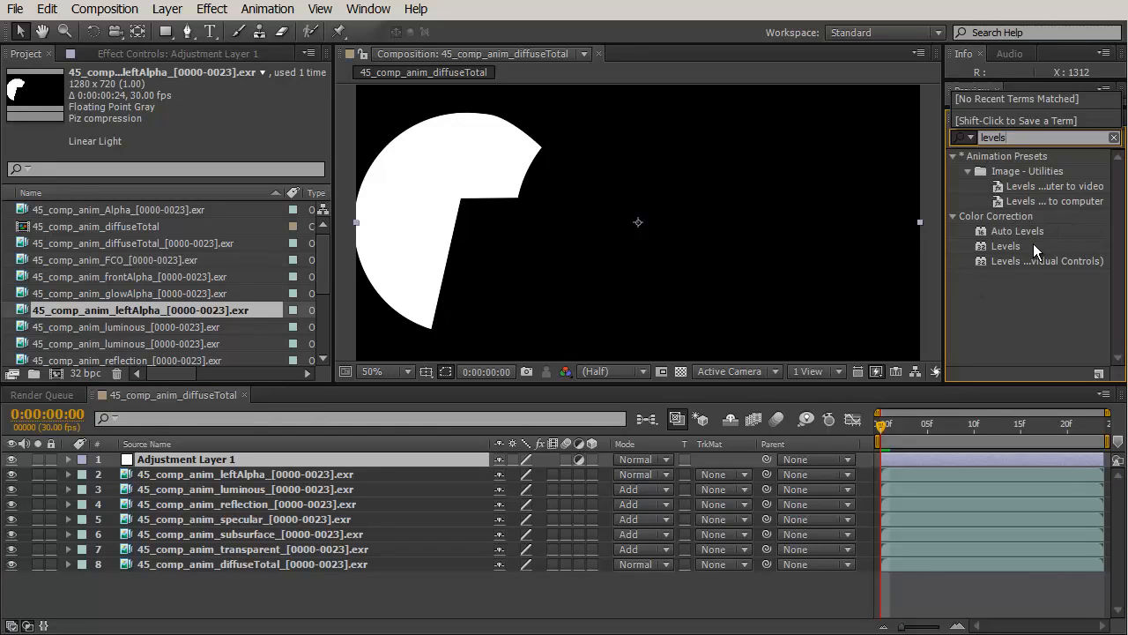
double_click(984, 245)
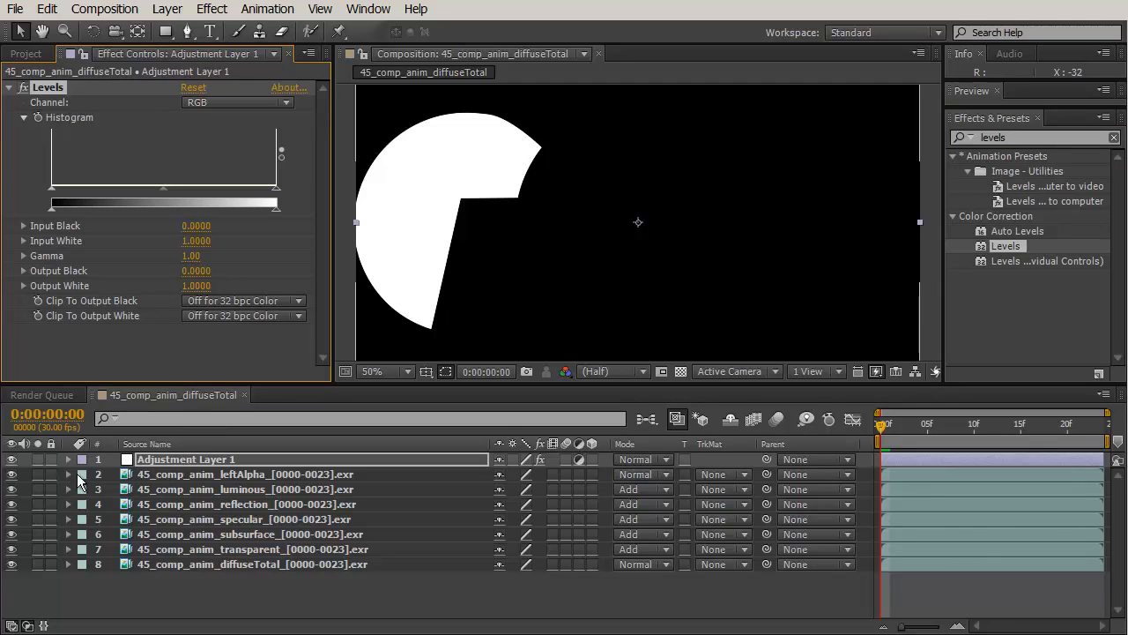
- Hide the leftAlpha layer and set the Levels effect to Output White 0.8784, Input Black 0.0471 and Gamma 0.86
left_click(12, 474)
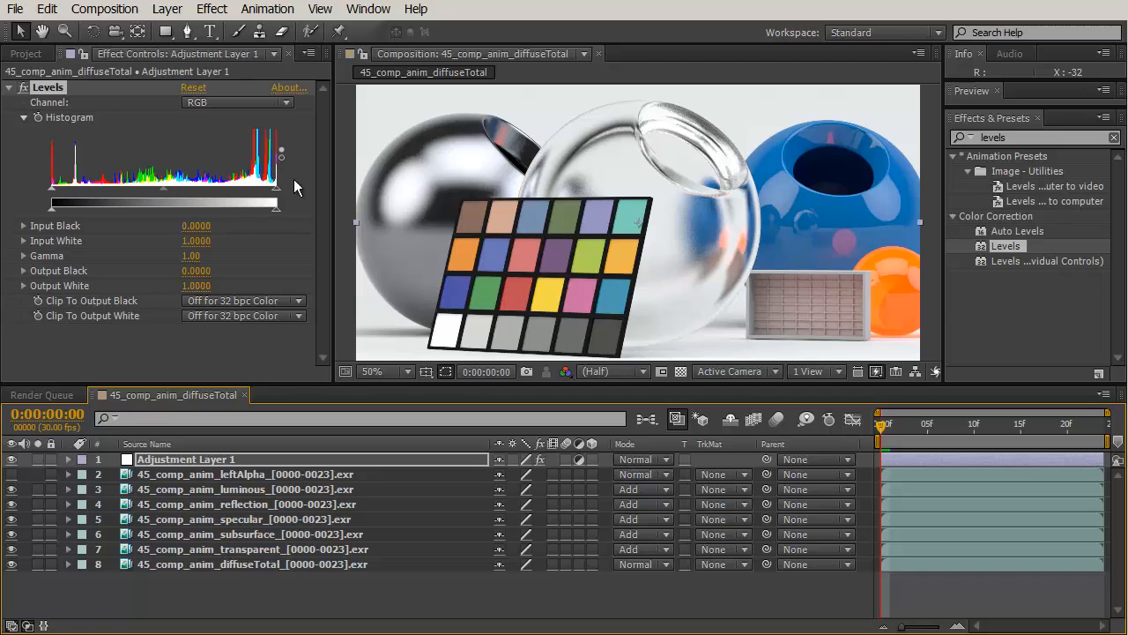
left_click_drag(273, 208, 248, 208)
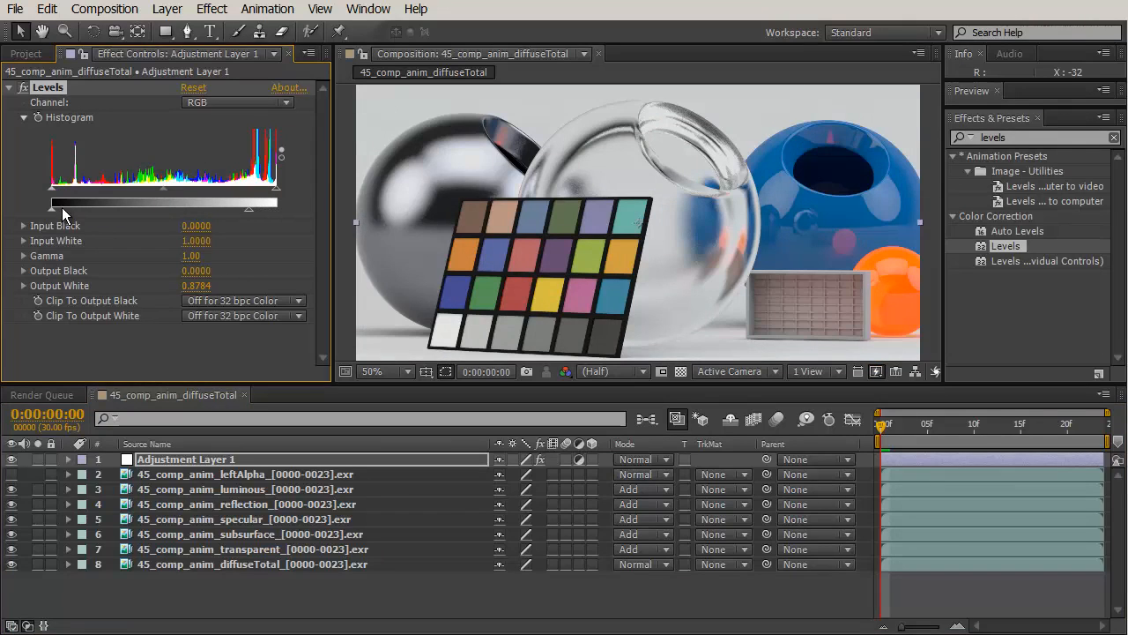
left_click_drag(52, 187, 62, 187)
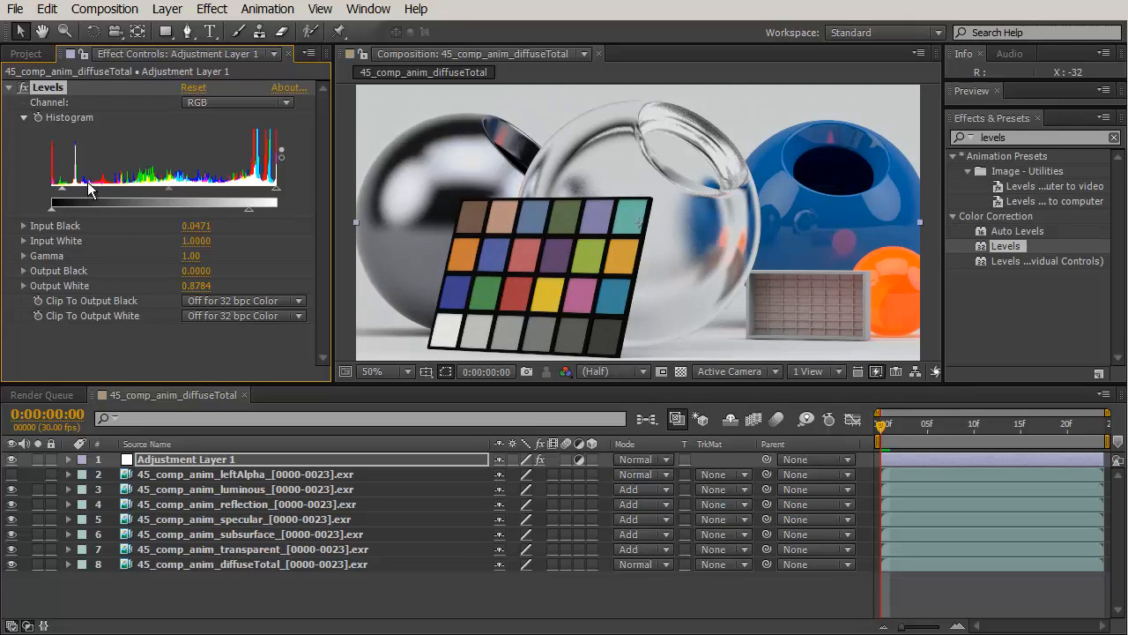
left_click_drag(182, 187, 182, 188)
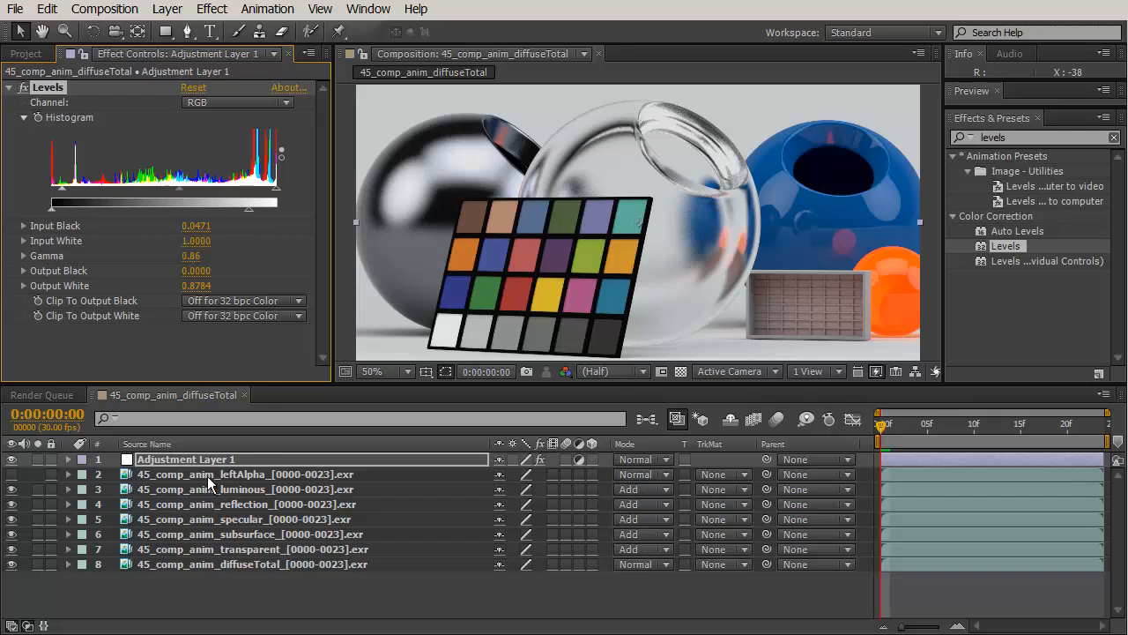
- Move the leftAlpha layer above the adjustment layer and use it as the adjustment layer's Luma Matte
left_click(145, 475)
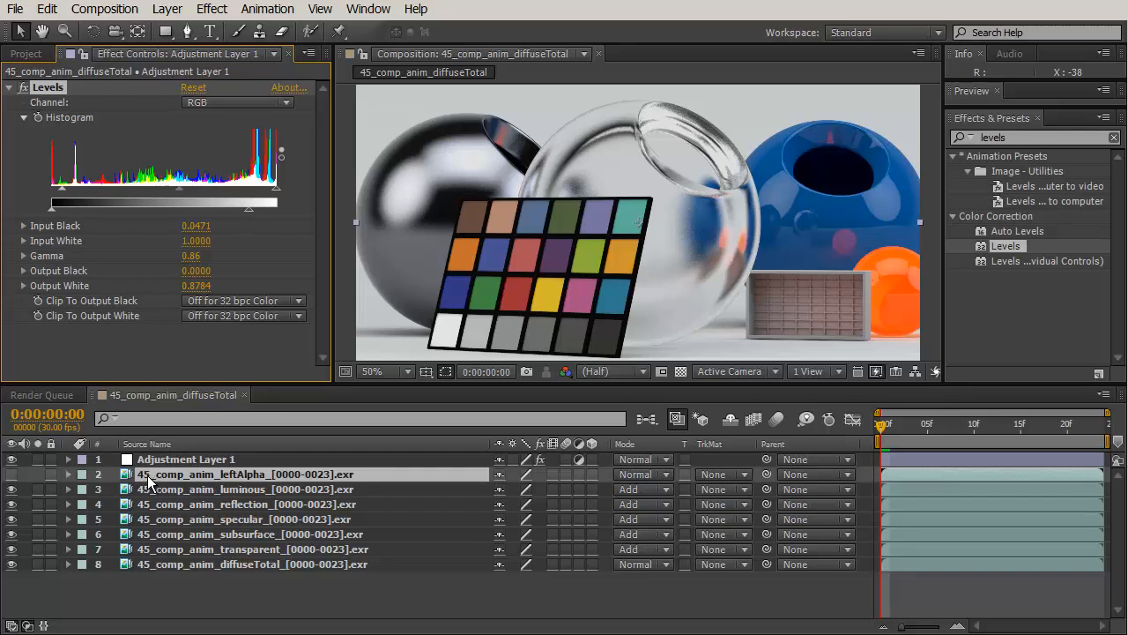
key("ctrl+]")
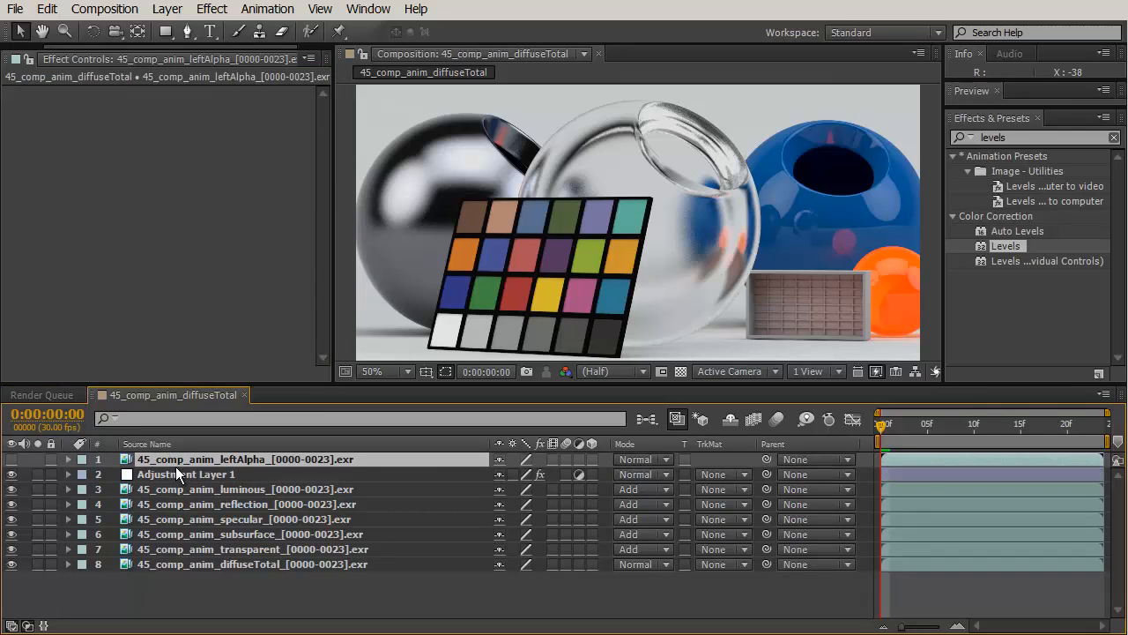
left_click(175, 474)
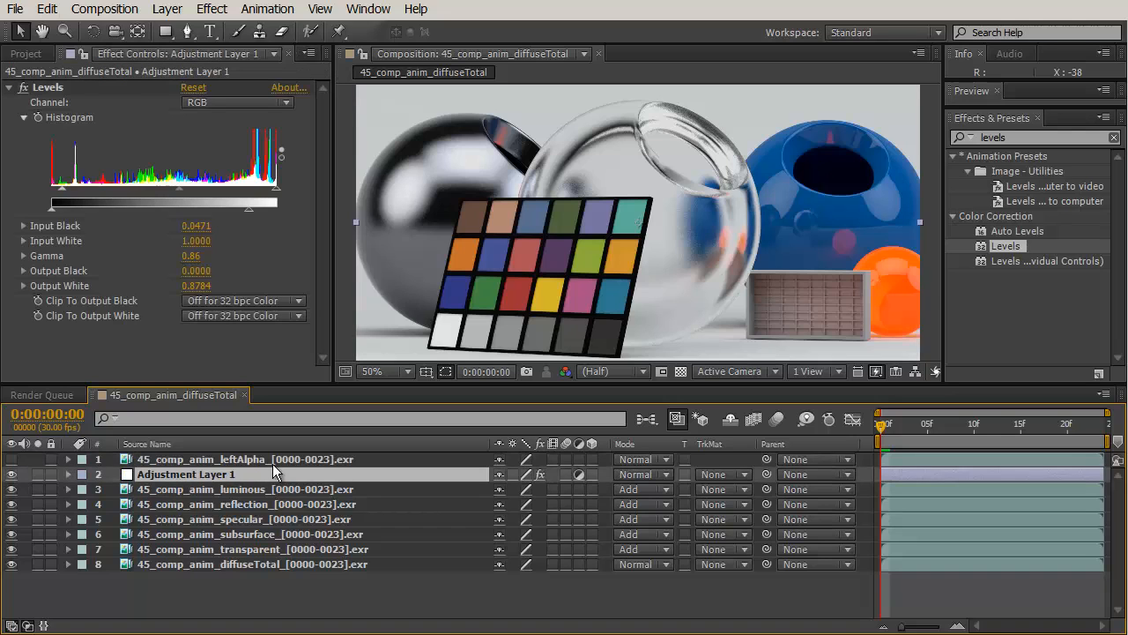
left_click(741, 473)
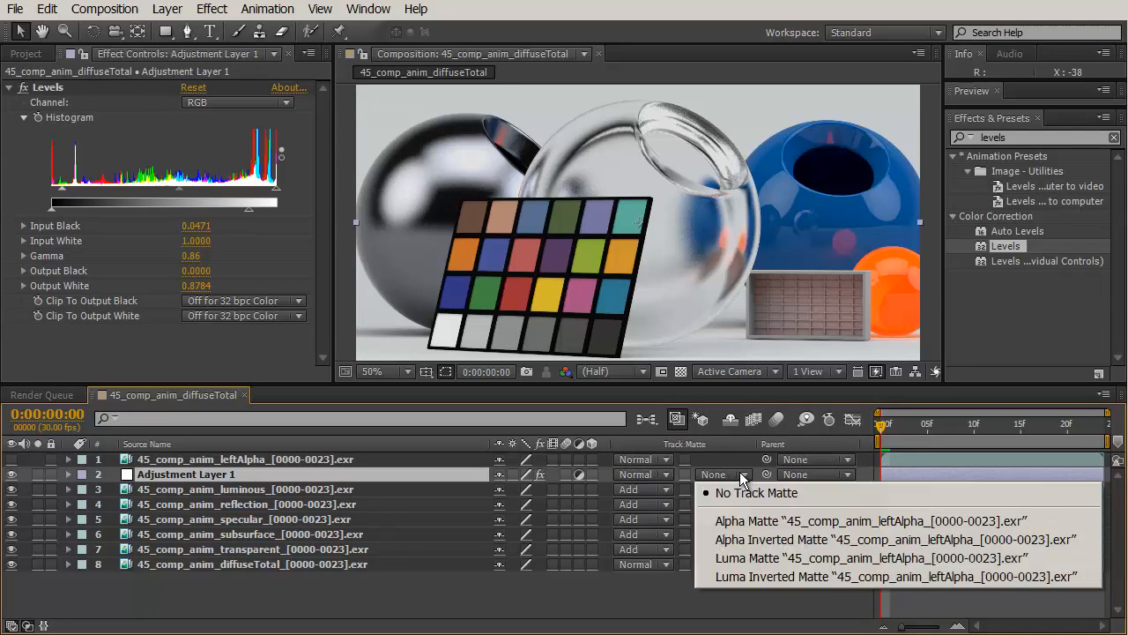
left_click(766, 559)
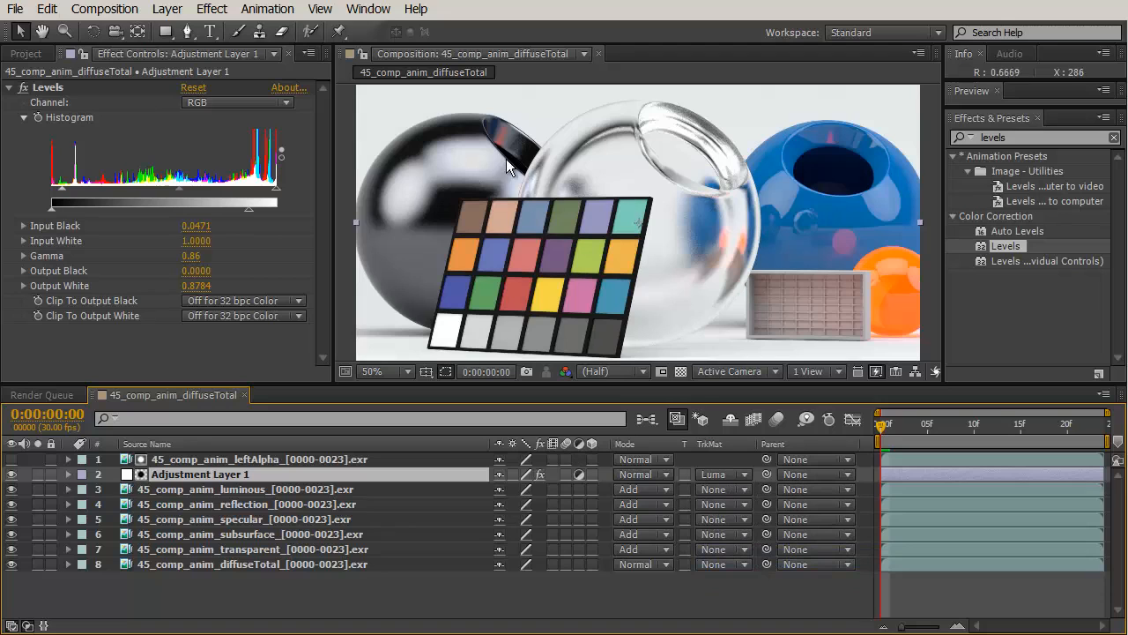
- Refine the left sphere's Levels adjustment to Input White 0.9059 and Gamma 0.74
mouse_move(276, 187)
left_mouse_down()
mouse_move(218, 188)
mouse_move(301, 189)
mouse_move(256, 191)
left_mouse_up()
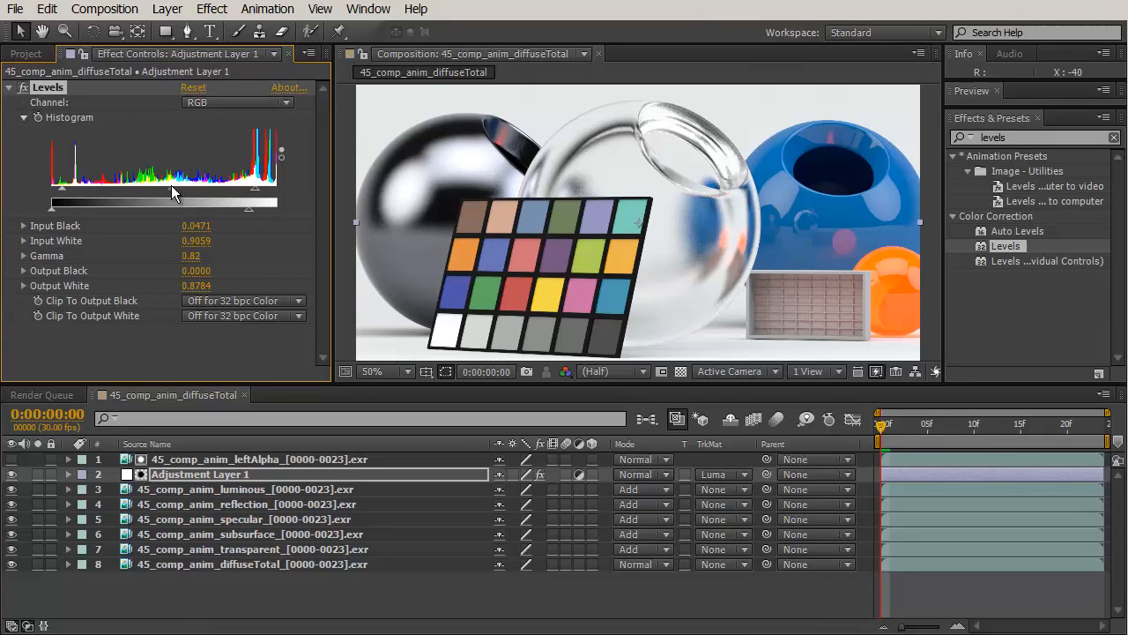
left_click_drag(177, 186, 178, 185)
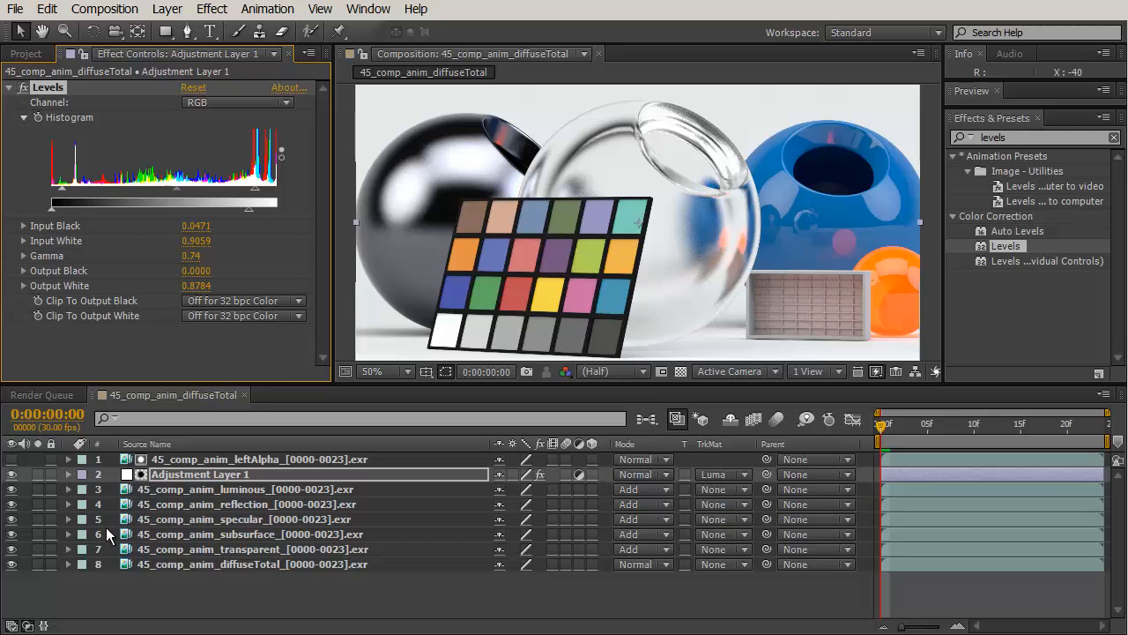
left_click(173, 460)
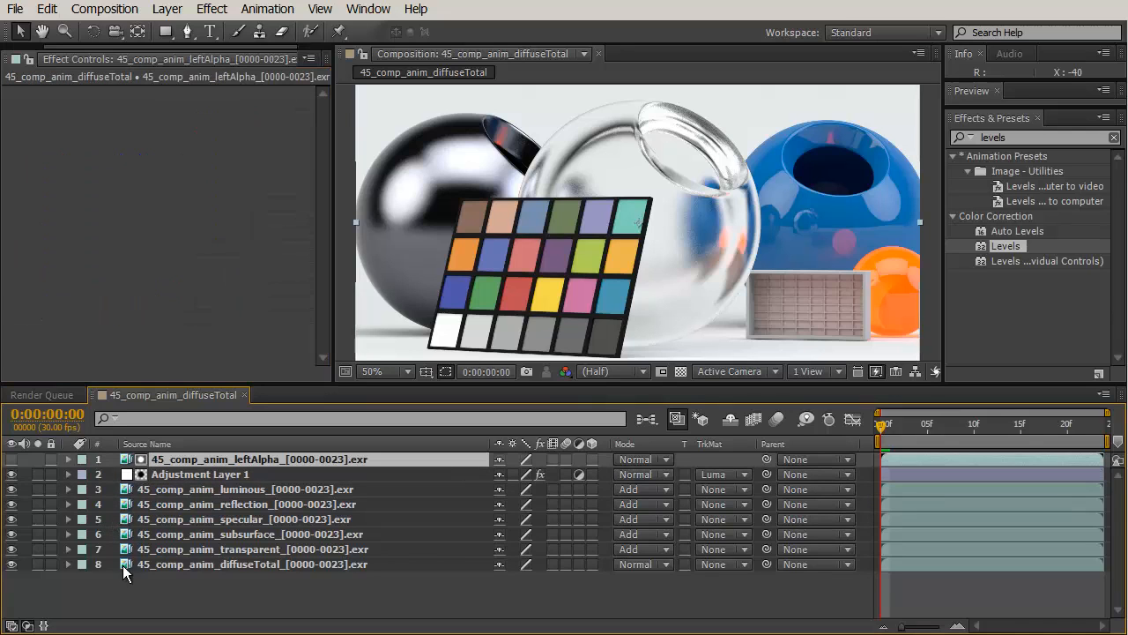
- Rename the adjustment layer as leftAlpha
left_click(191, 473)
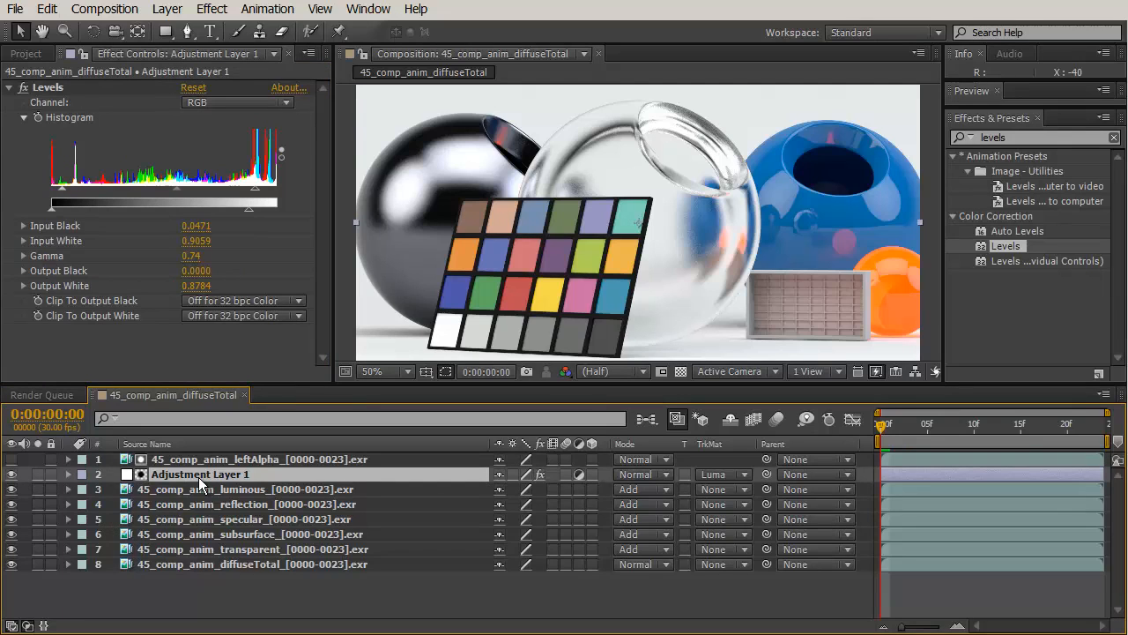
key("Return")
type("leftAlpha")
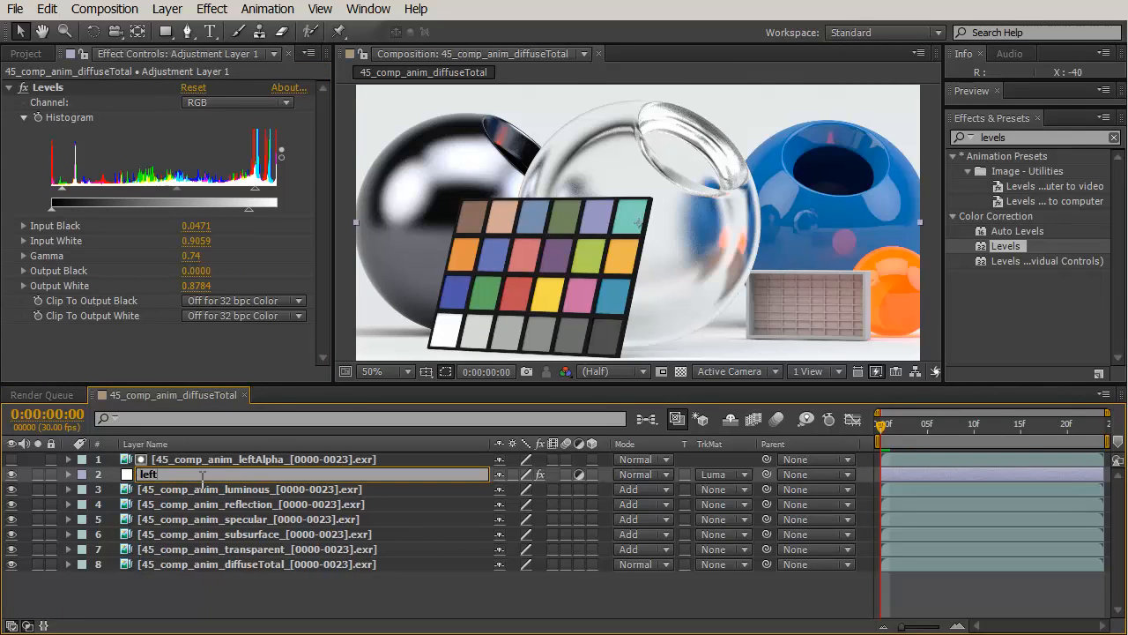
key("Return")
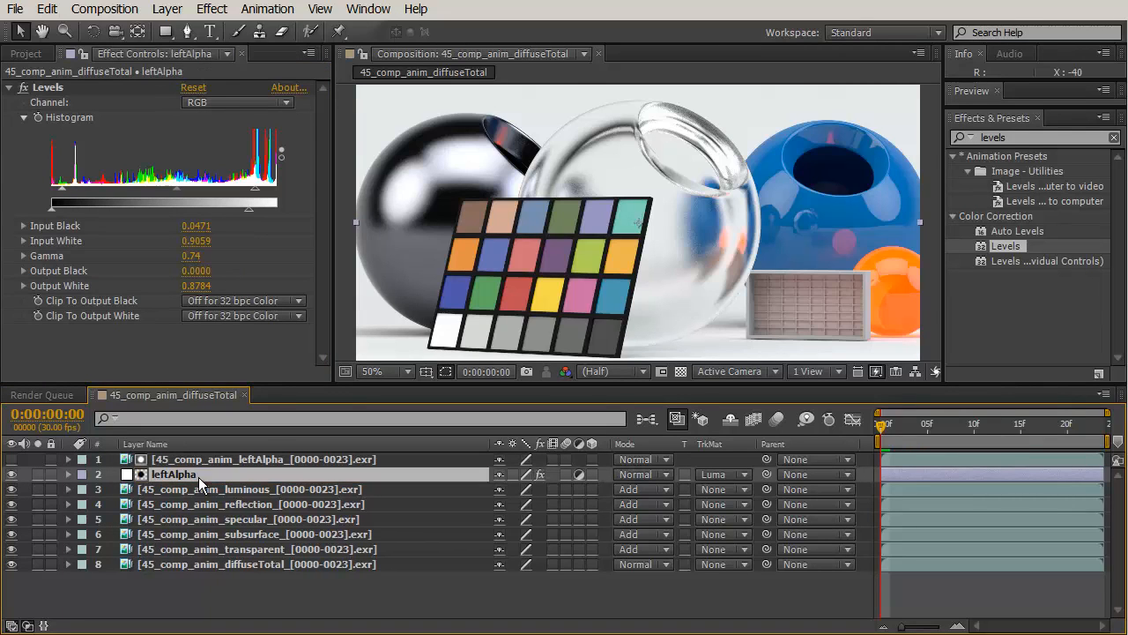
- Mark the leftAlpha matte sequence as shy and hide shy layers in the timeline
left_click(357, 457)
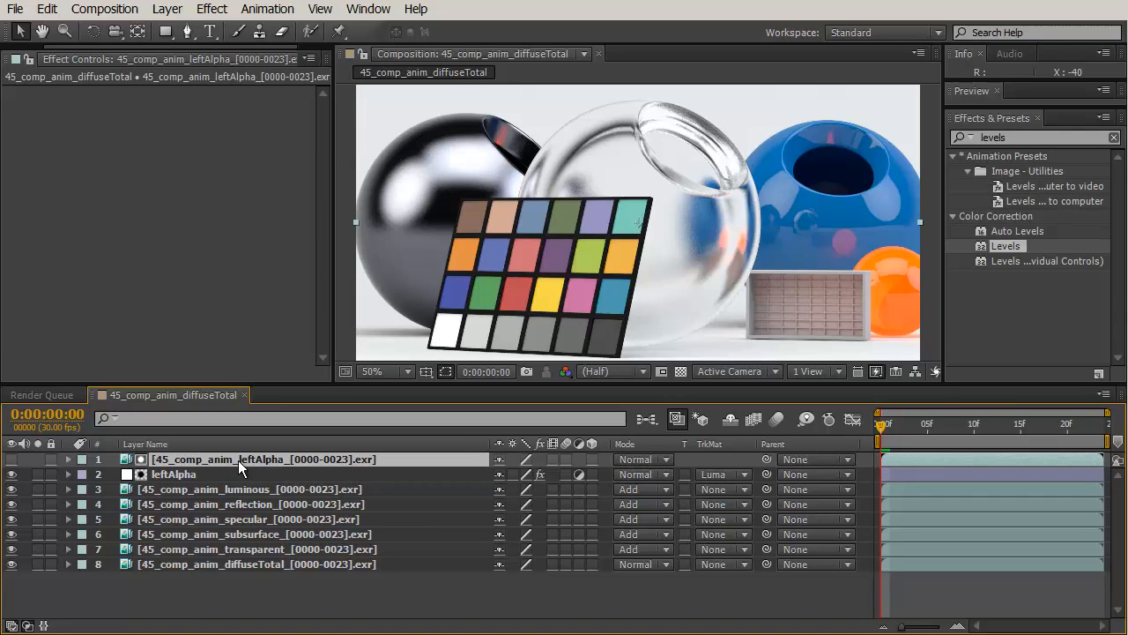
left_click(500, 459)
left_click(731, 416)
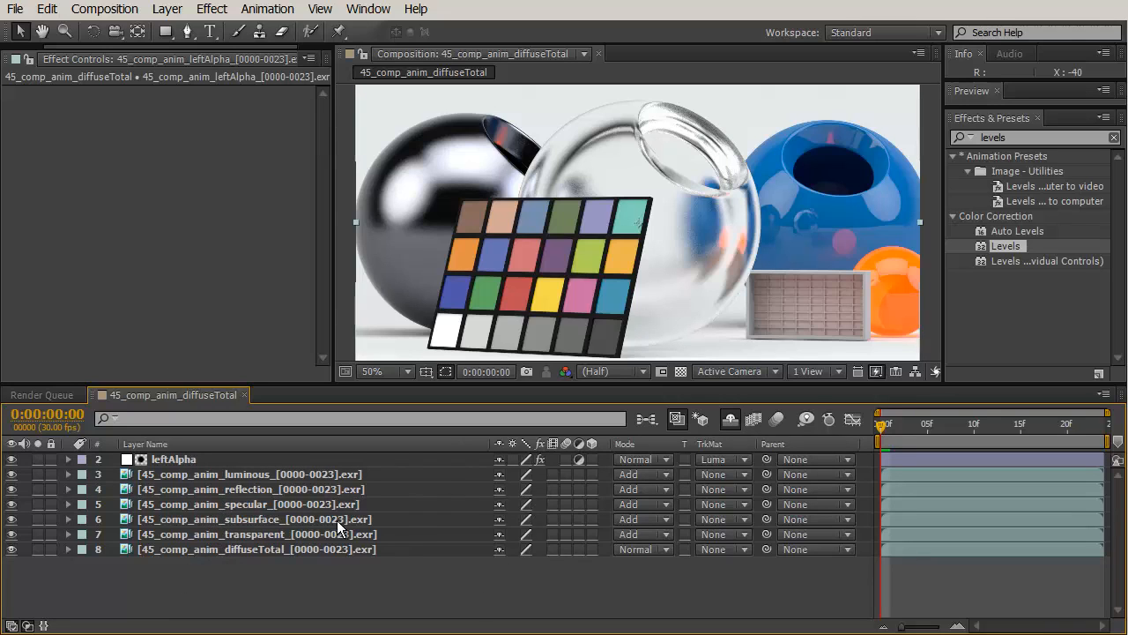
left_click(730, 418)
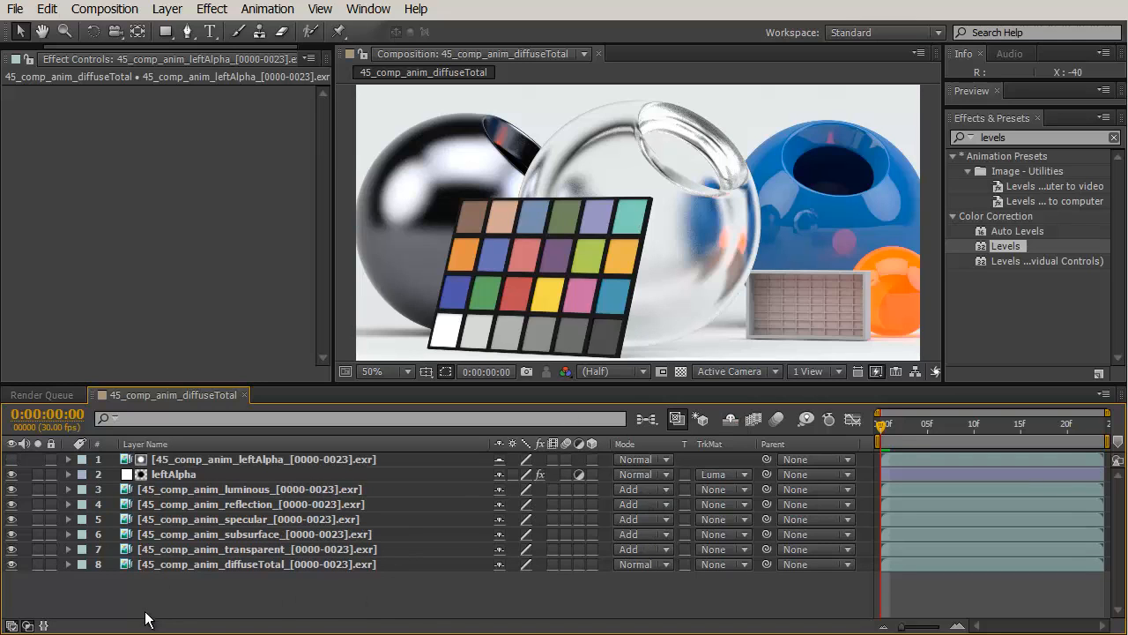
left_click(186, 460)
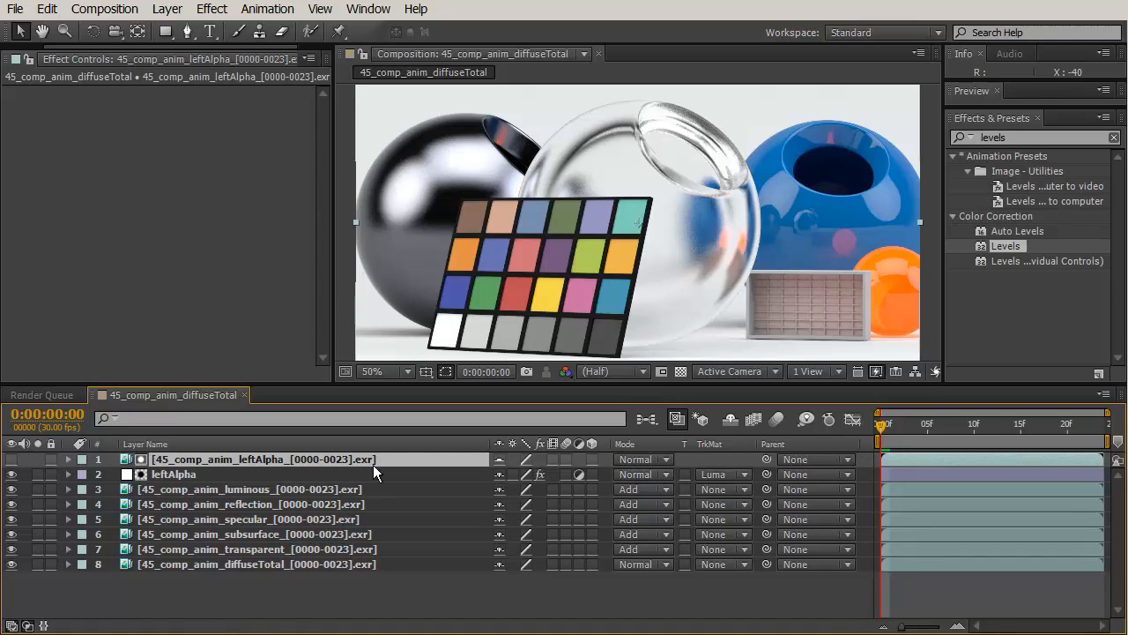
left_click(497, 459)
left_click(731, 415)
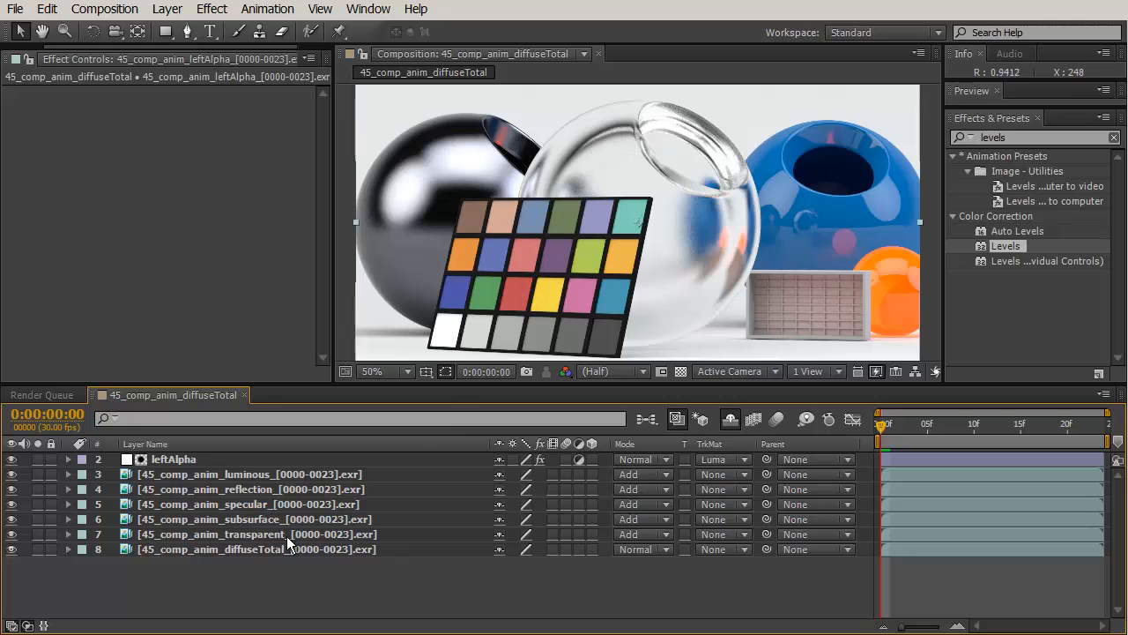
- Set the composition's background color to black (000000)
right_click(193, 572)
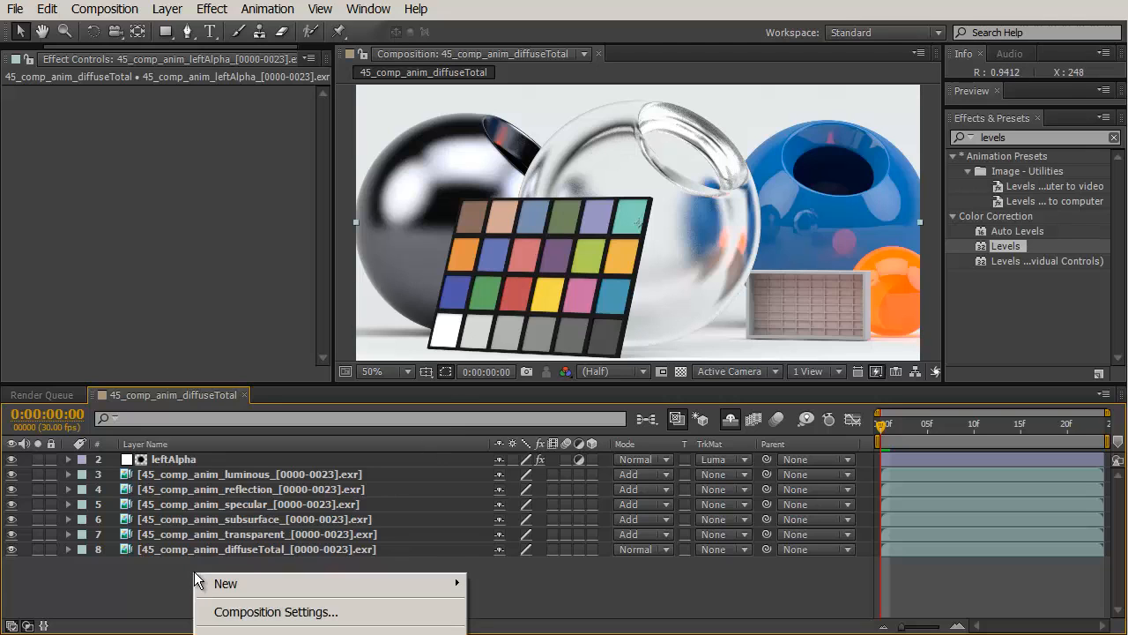
left_click(238, 612)
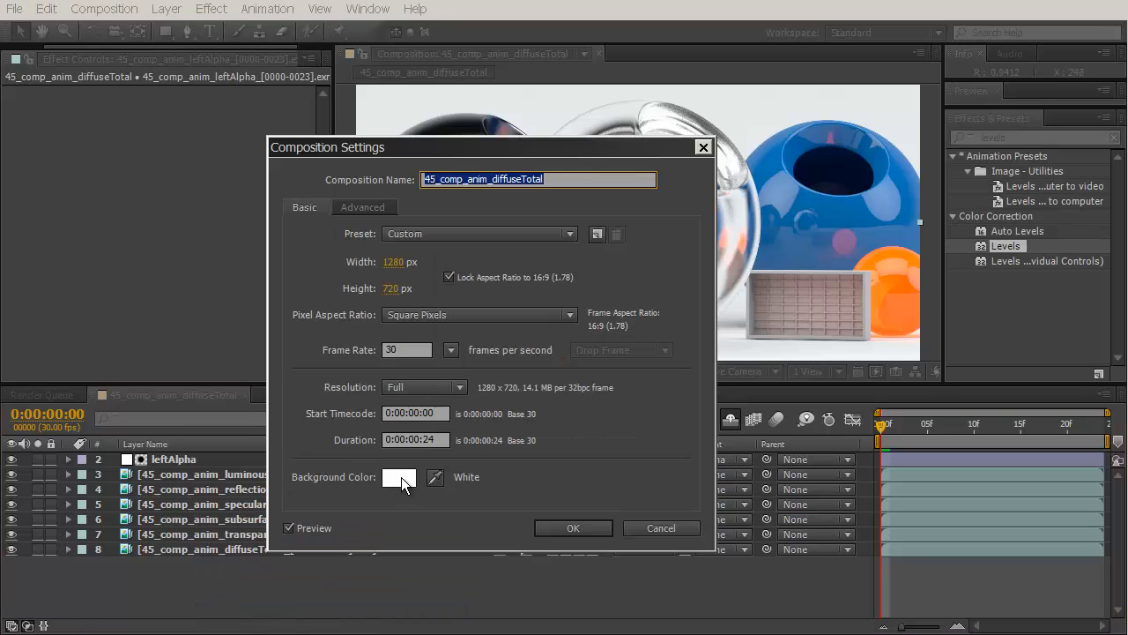
left_click(401, 477)
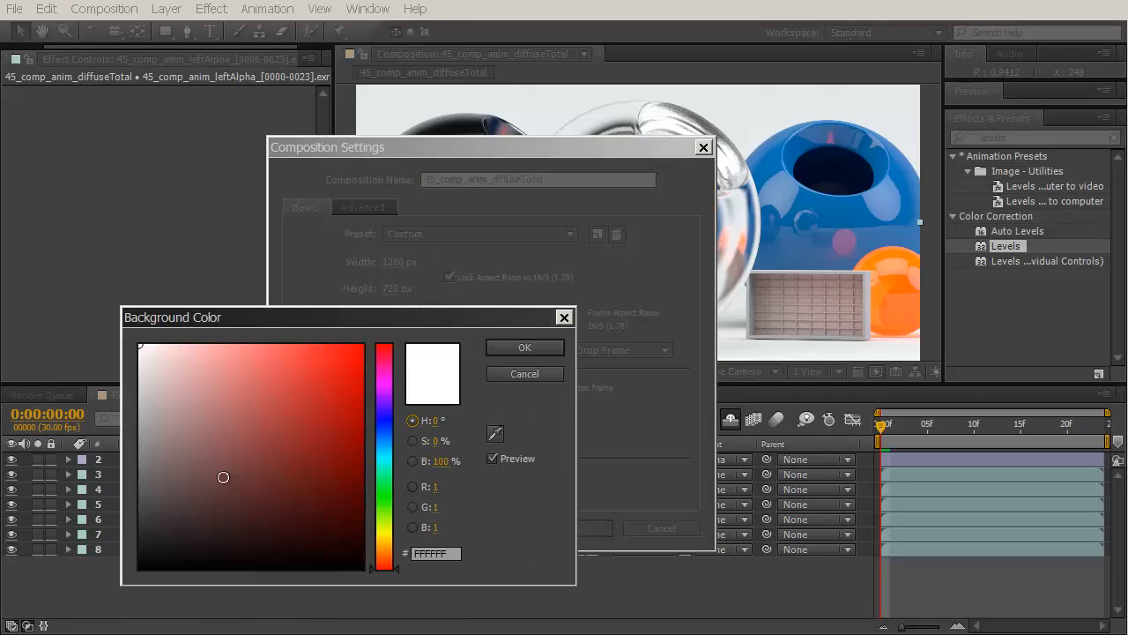
left_click_drag(221, 474, 115, 589)
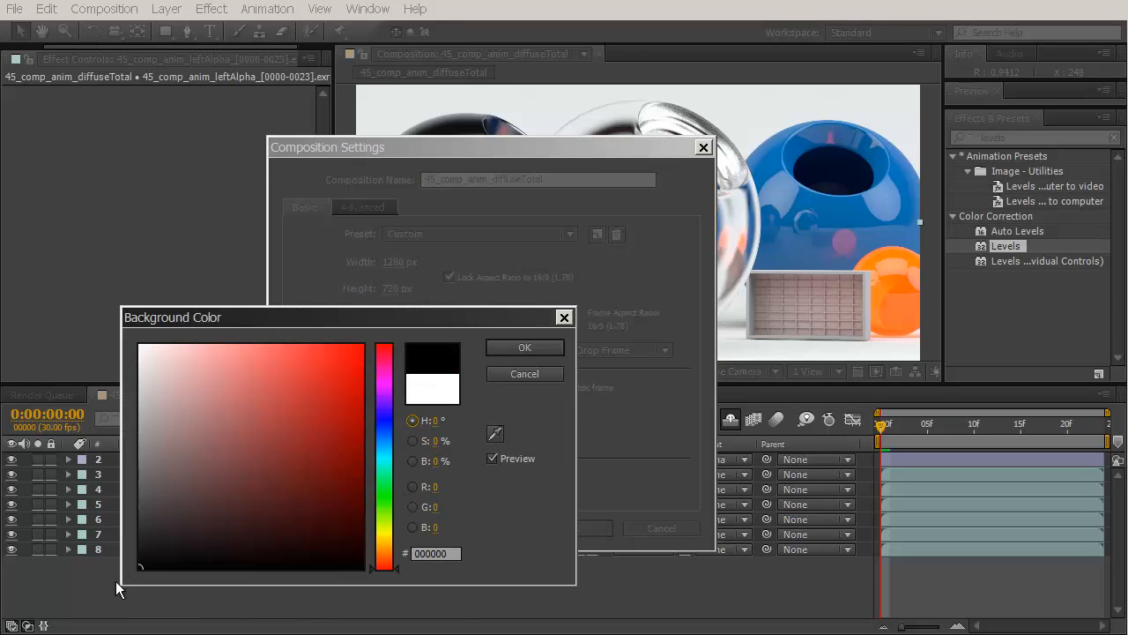
left_click(536, 344)
left_click(575, 527)
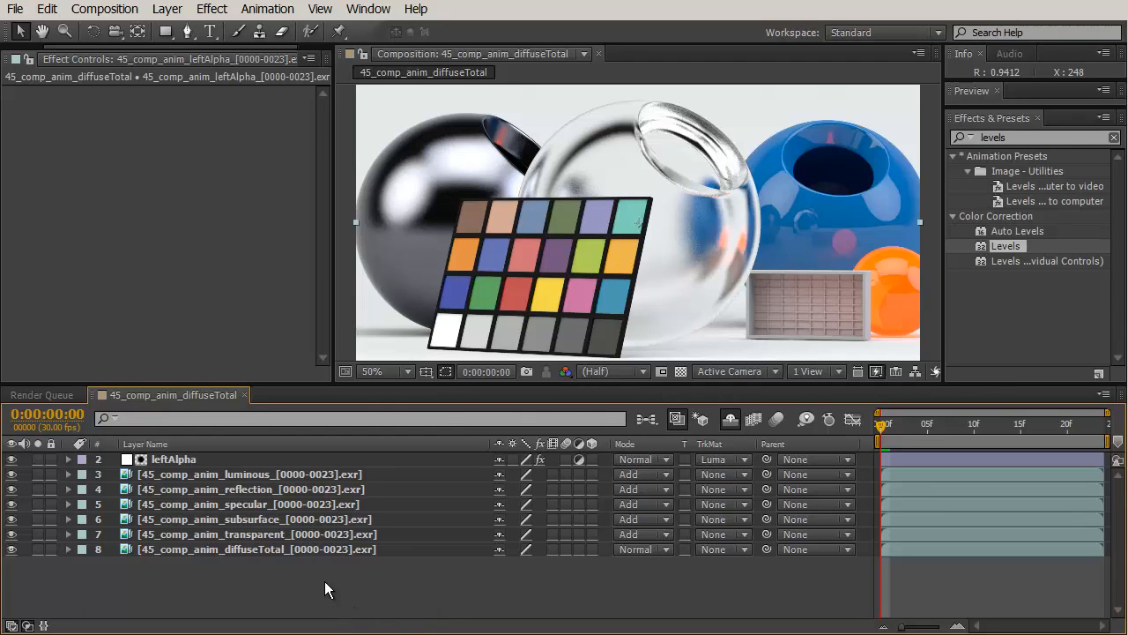
- Set the blending mode of the diffuseTotal layer to Add
left_click(274, 548)
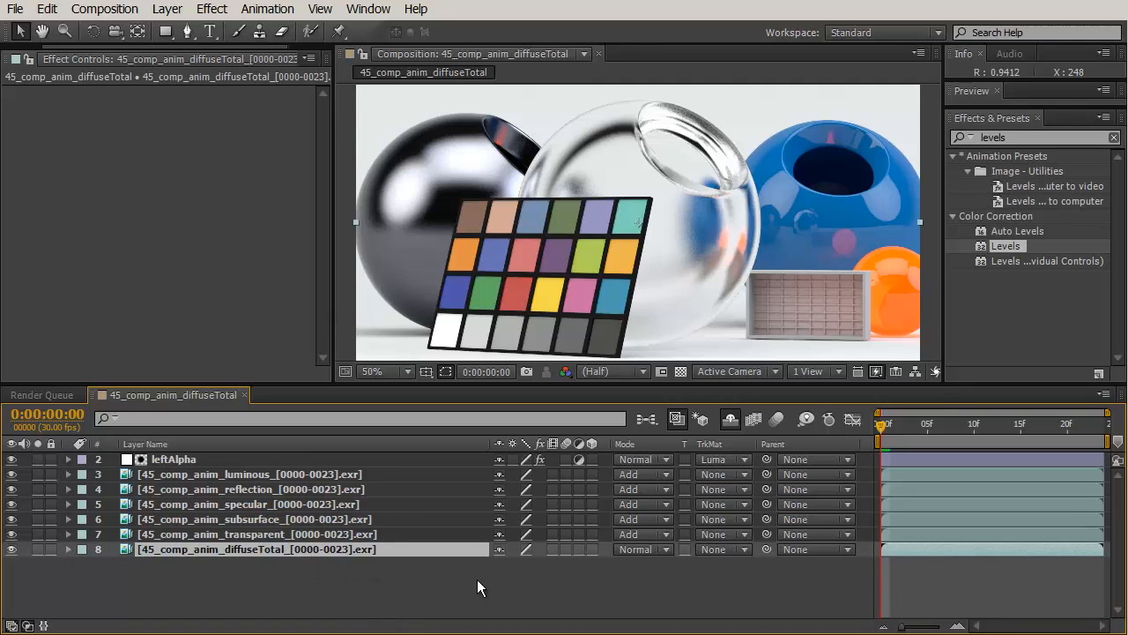
left_click(633, 548)
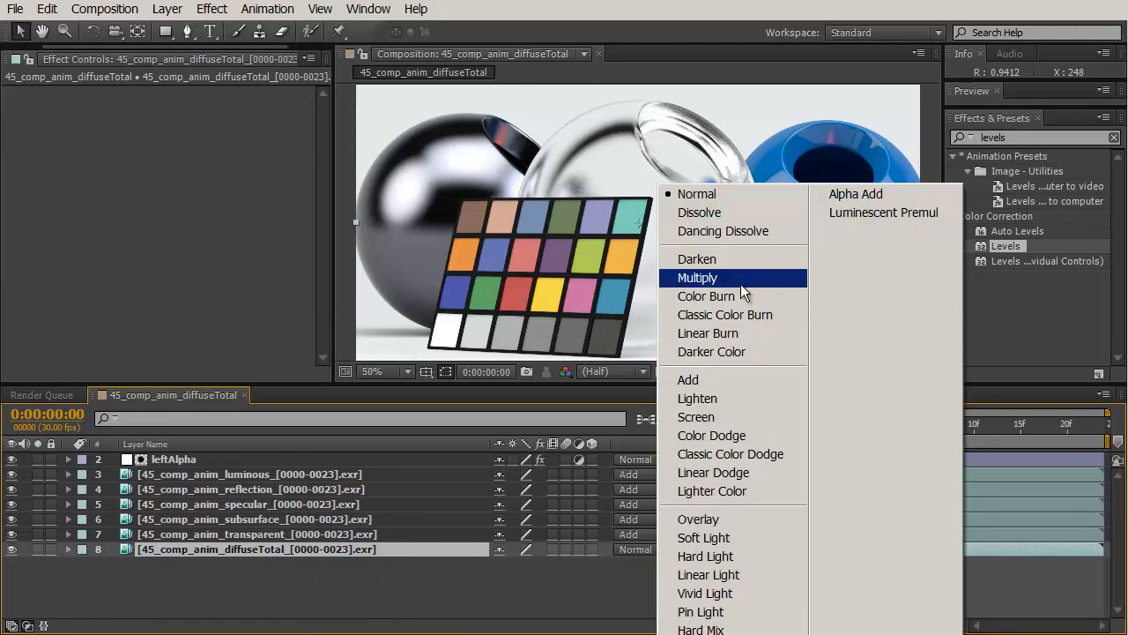
left_click(715, 383)
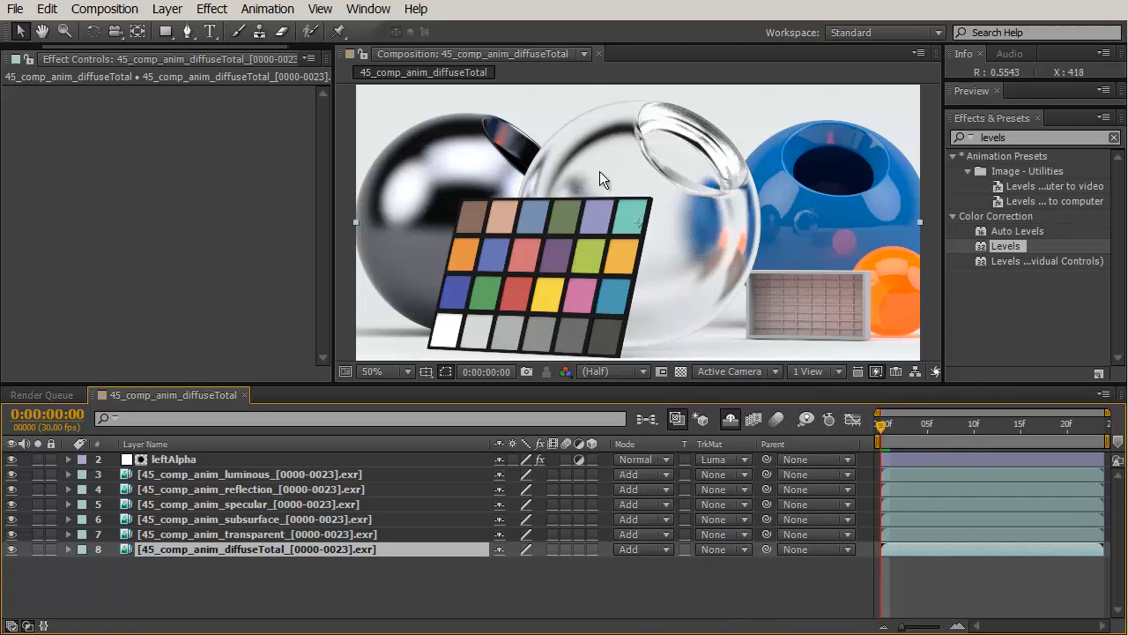